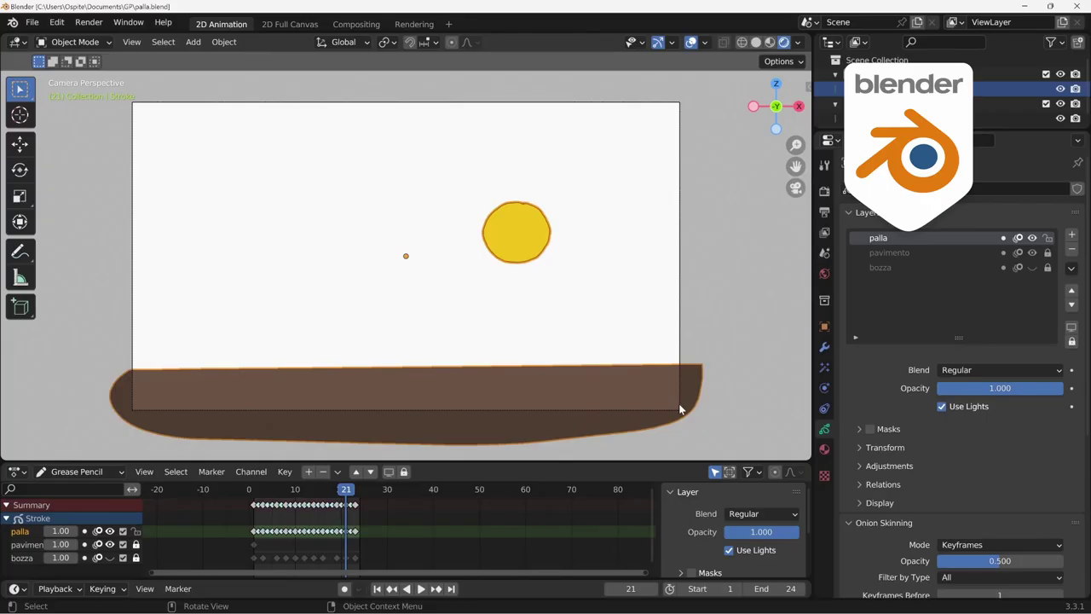
- Play the Stroke's yellow bouncing-ball animation looping over frames 1–24
key("space")
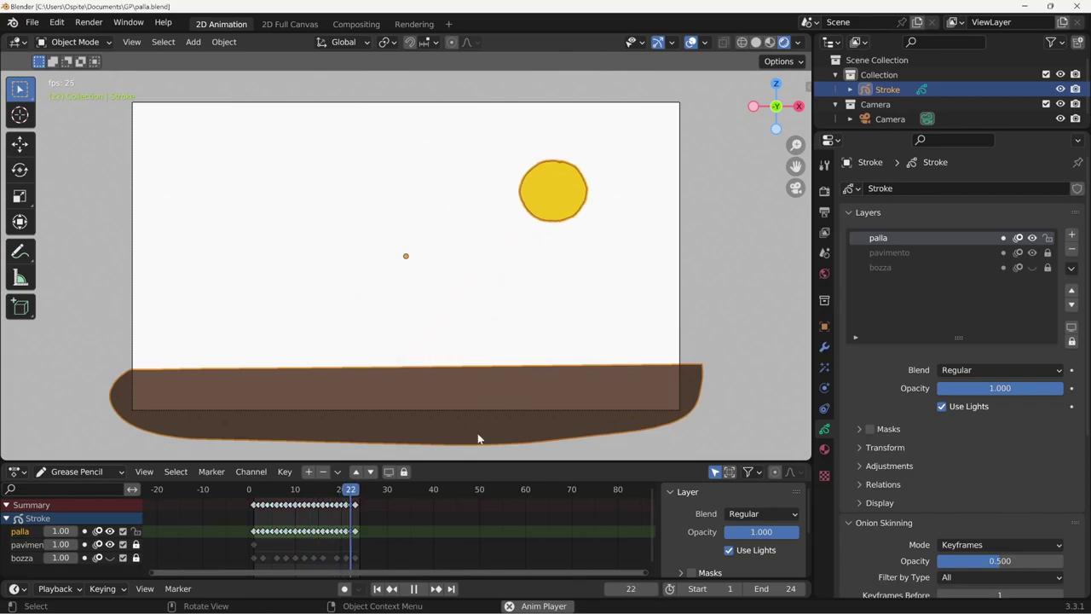
- Orbit into a perspective view showing the camera, reselect Stroke, and stop playback near frame 3
left_click(720, 341)
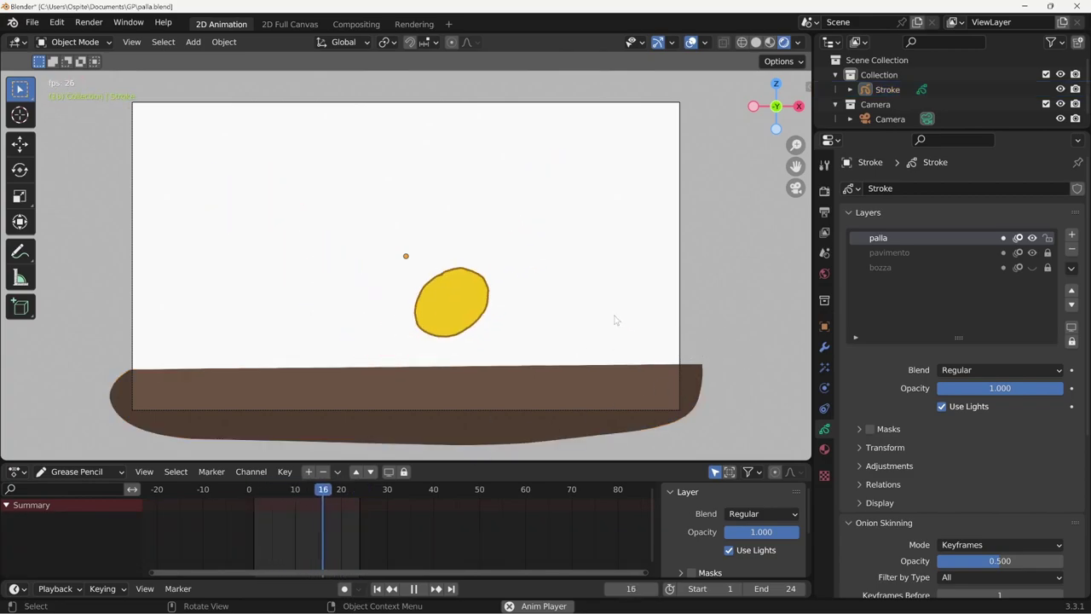
mouse_move(615, 315)
middle_mouse_down()
mouse_move(636, 336)
mouse_move(673, 341)
mouse_move(569, 381)
middle_mouse_up()
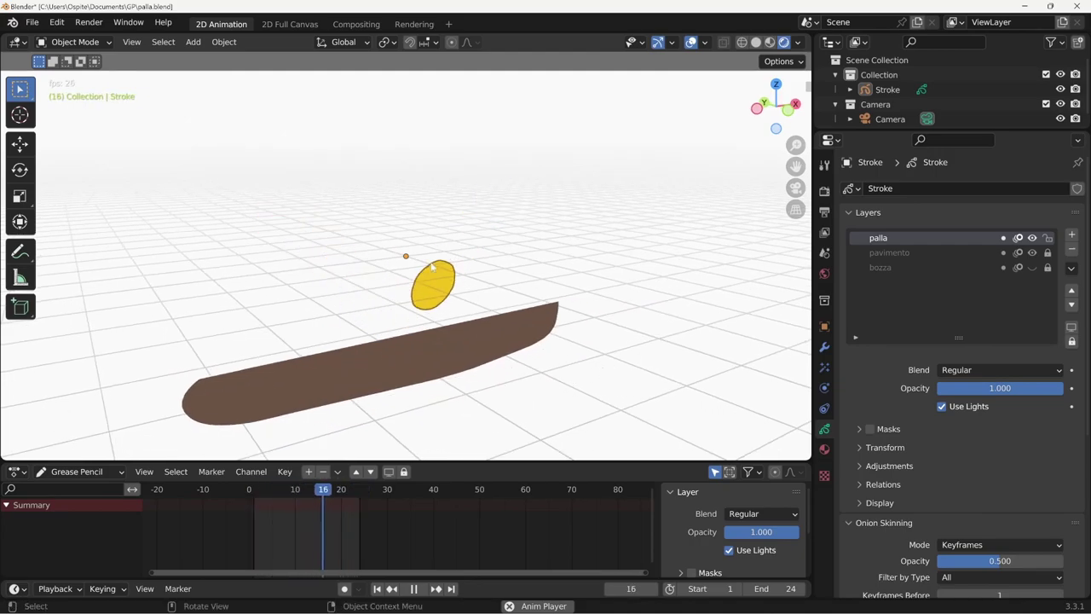
left_click(455, 351)
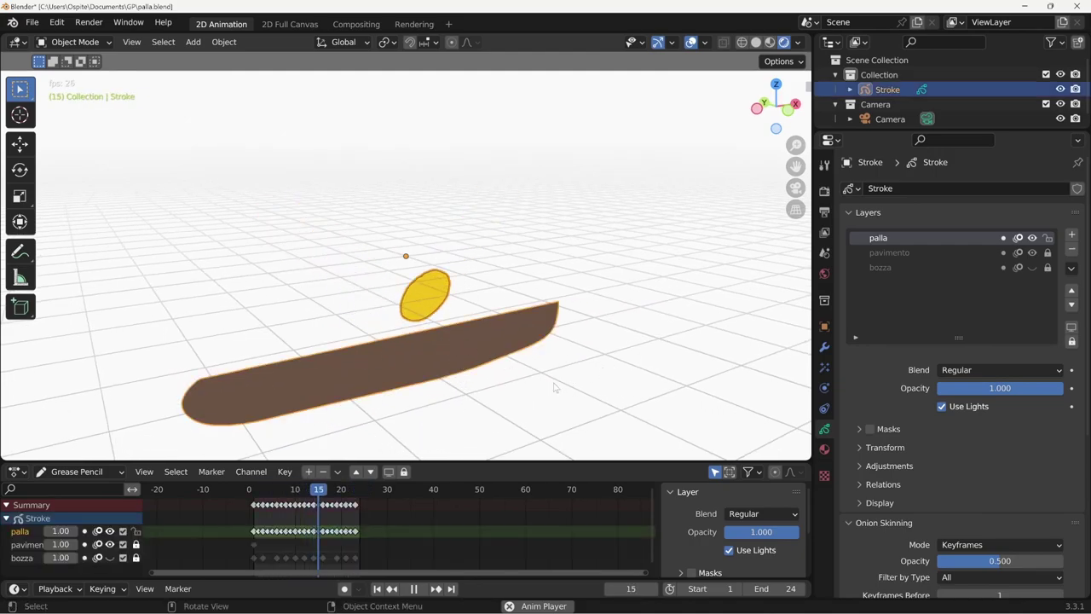
middle_click_drag(426, 410, 388, 512)
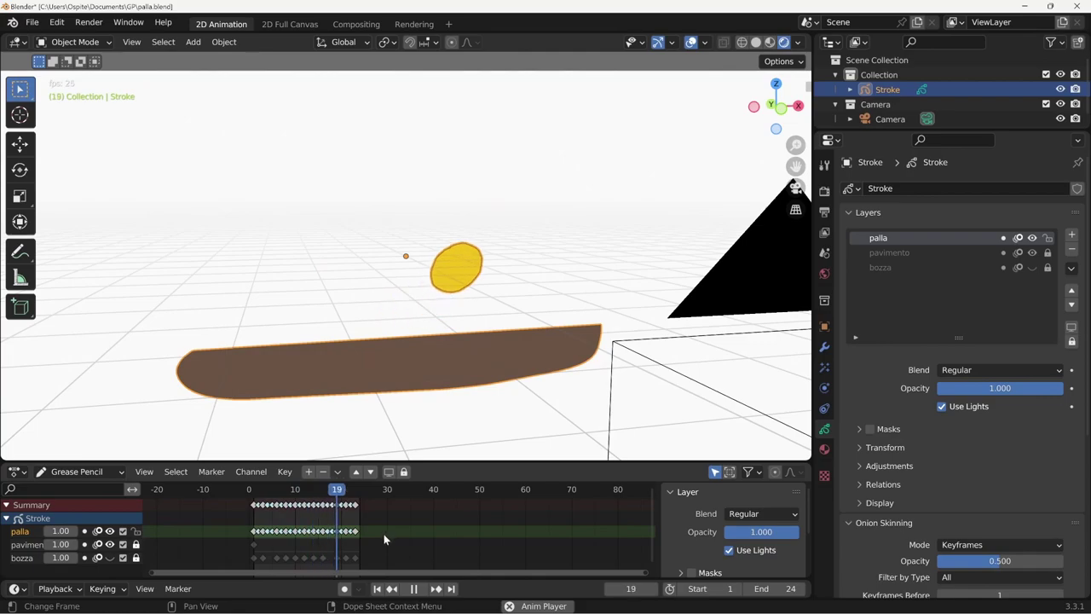
key("space")
key("space")
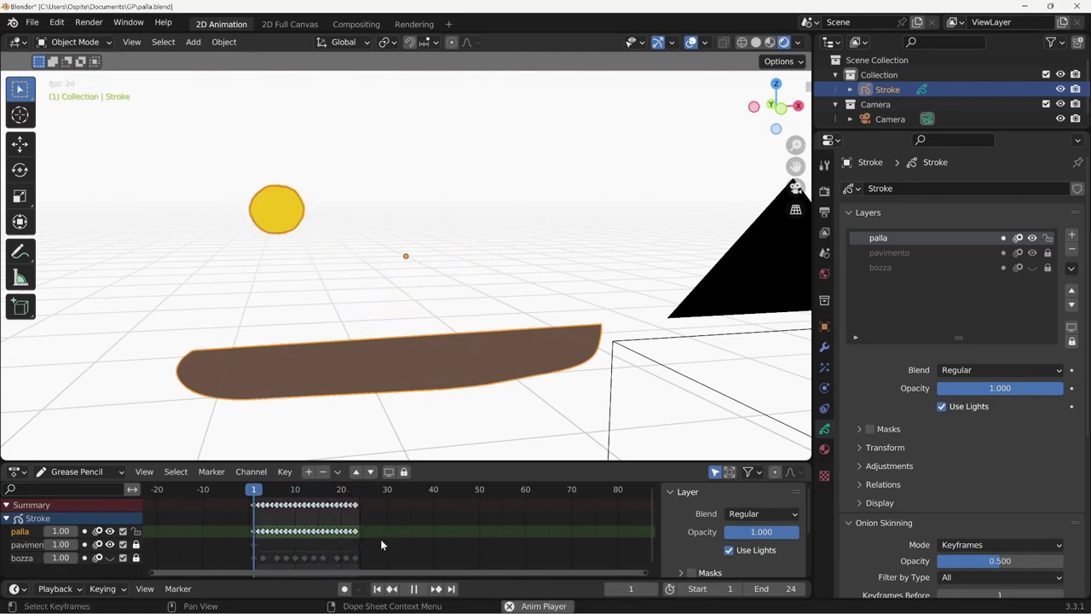
key("space")
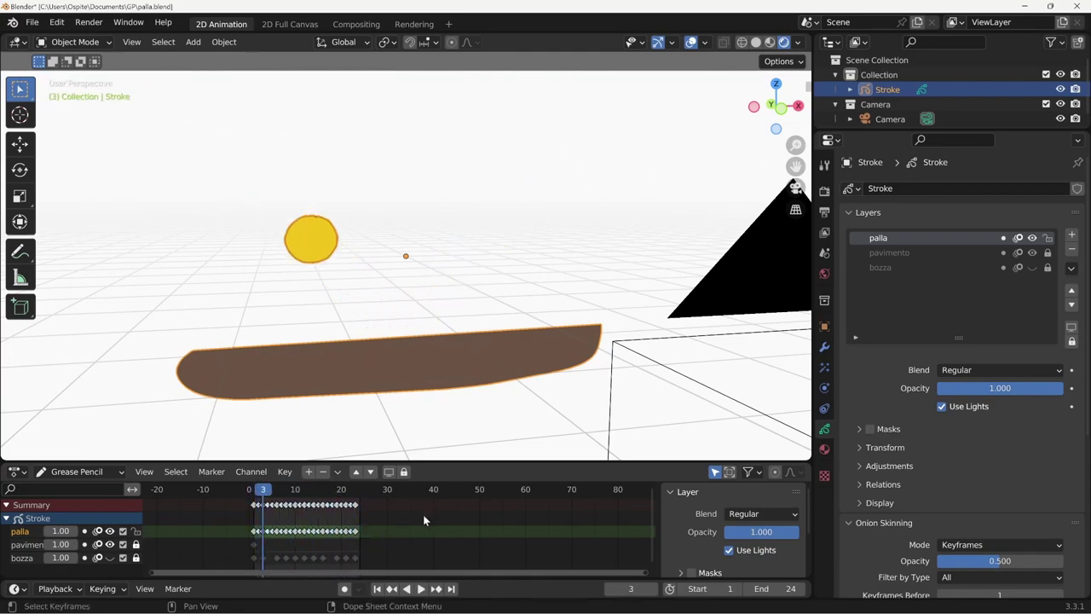
- Set the animation's End frame to 100
left_click(779, 588)
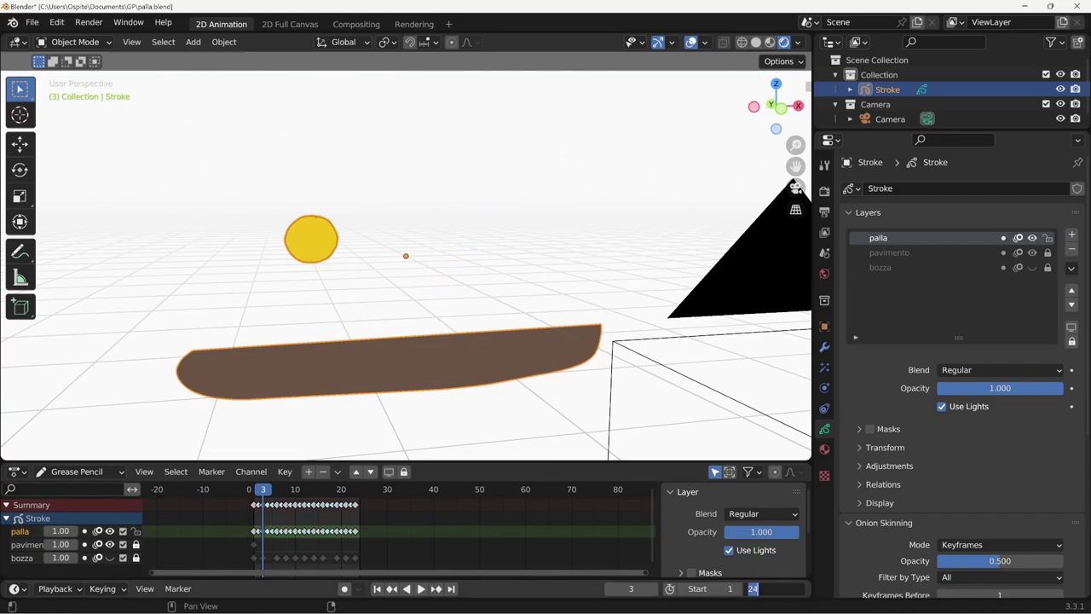
type("1")
type("00")
key("Return")
scroll(640, 305, "down", 3)
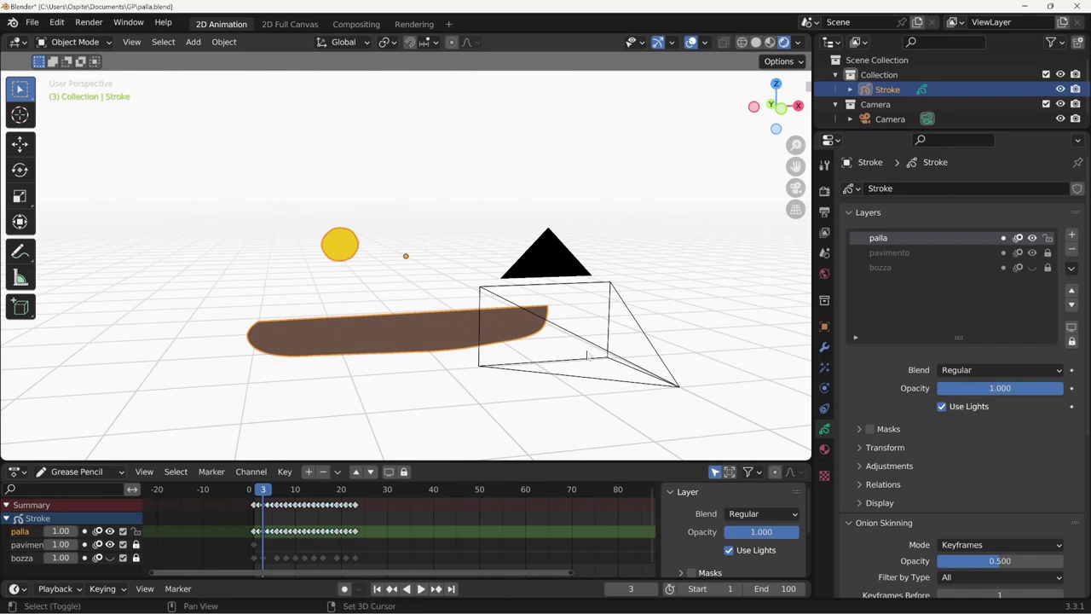
- Preview the longer animation twice, rewinding to frame 1 after each run
key("space")
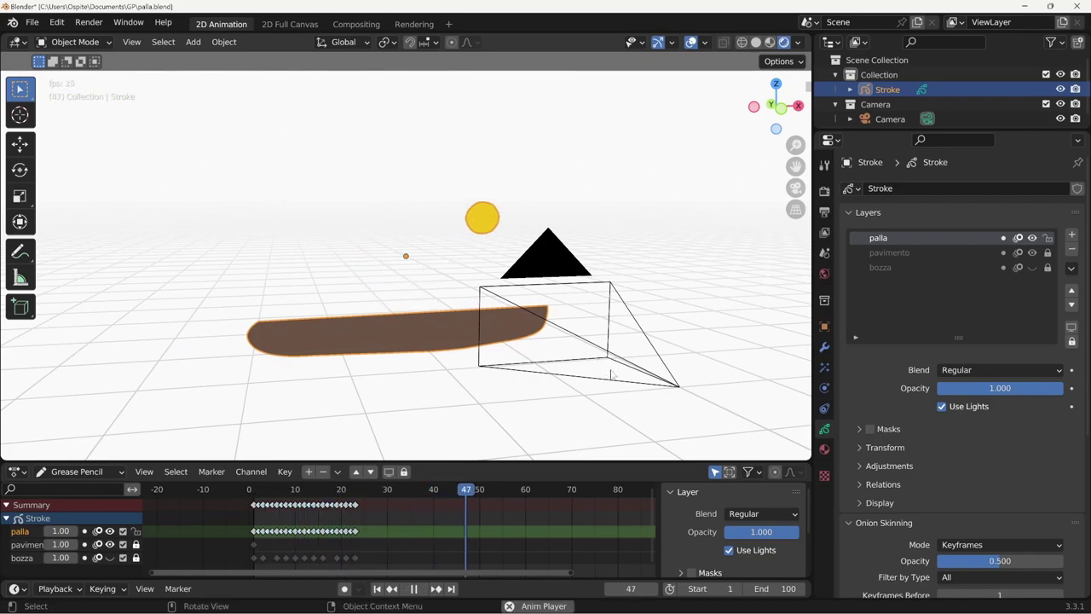
key("space")
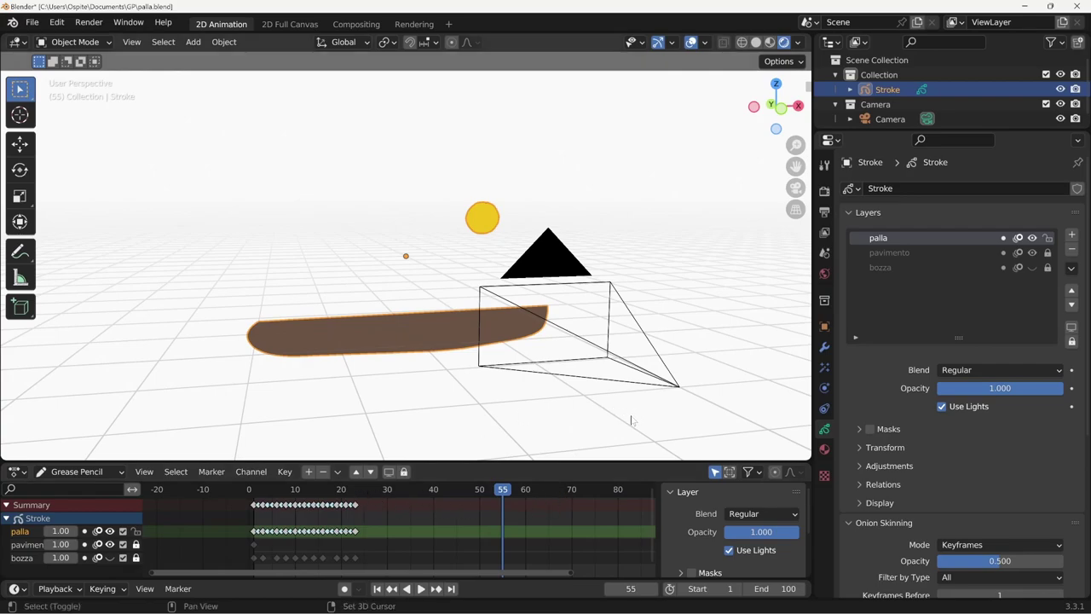
key("shift+Left")
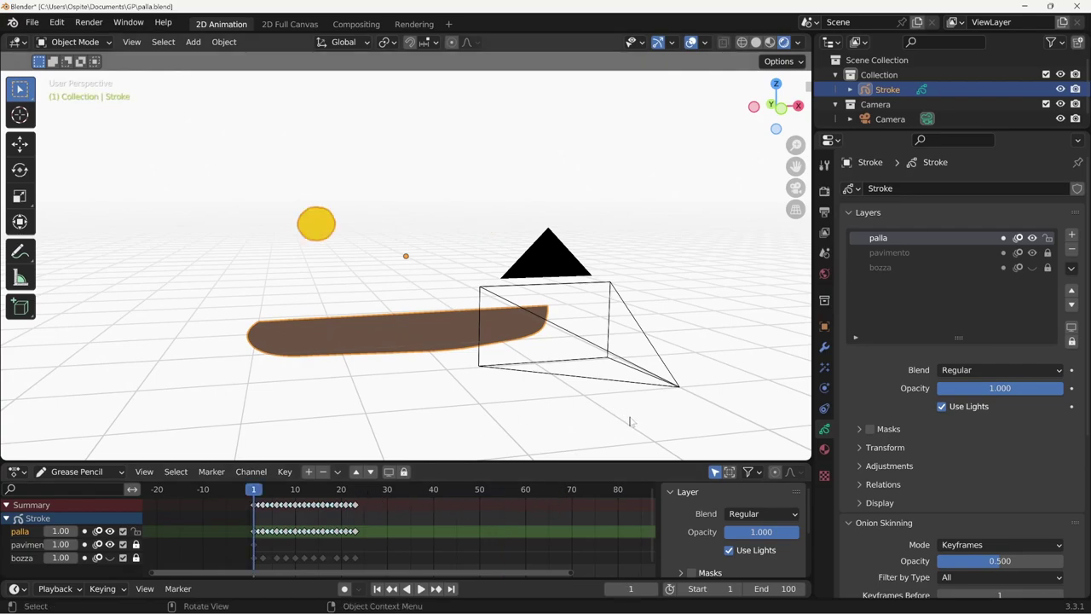
key("space")
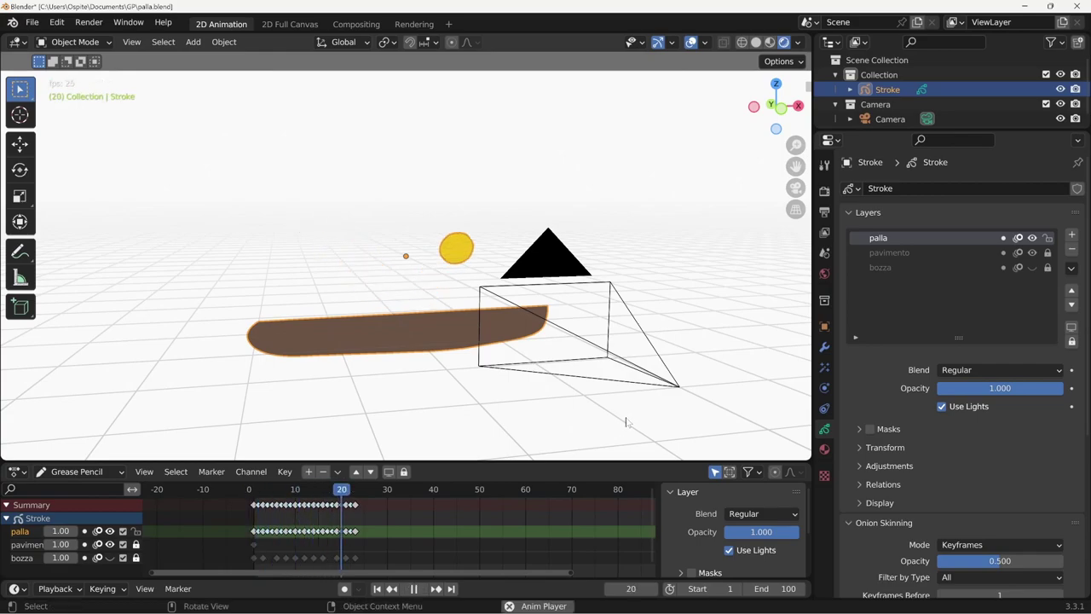
key("space")
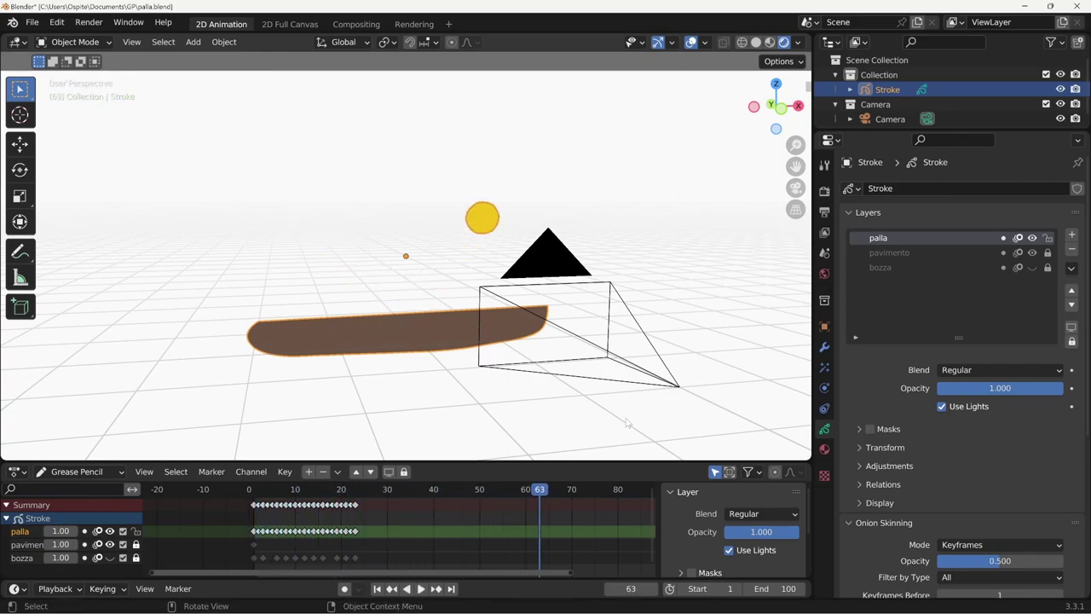
key("shift+Left")
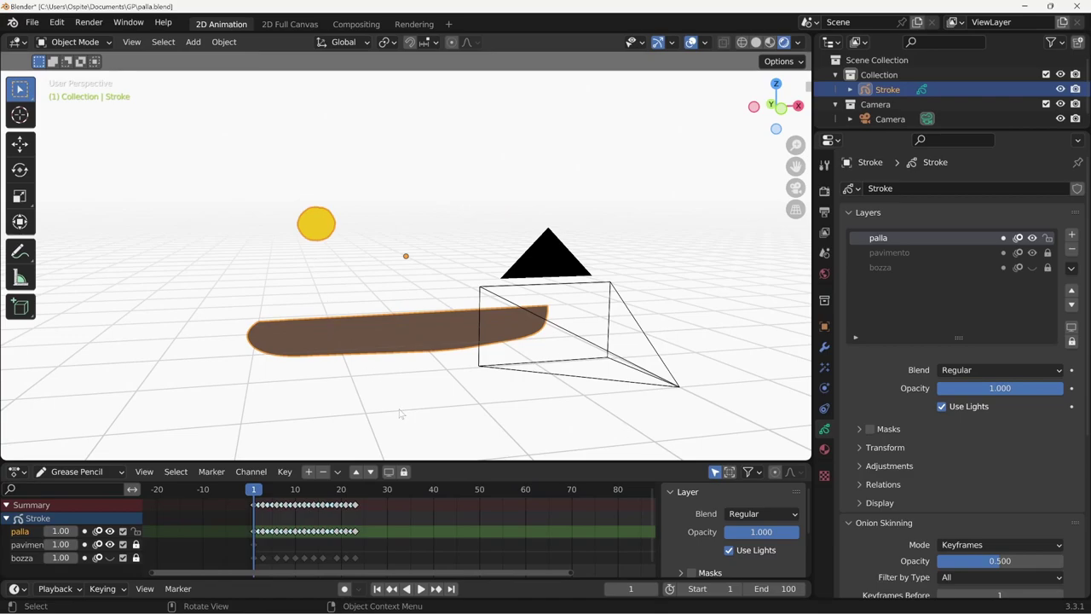
middle_click_drag(397, 420, 538, 449)
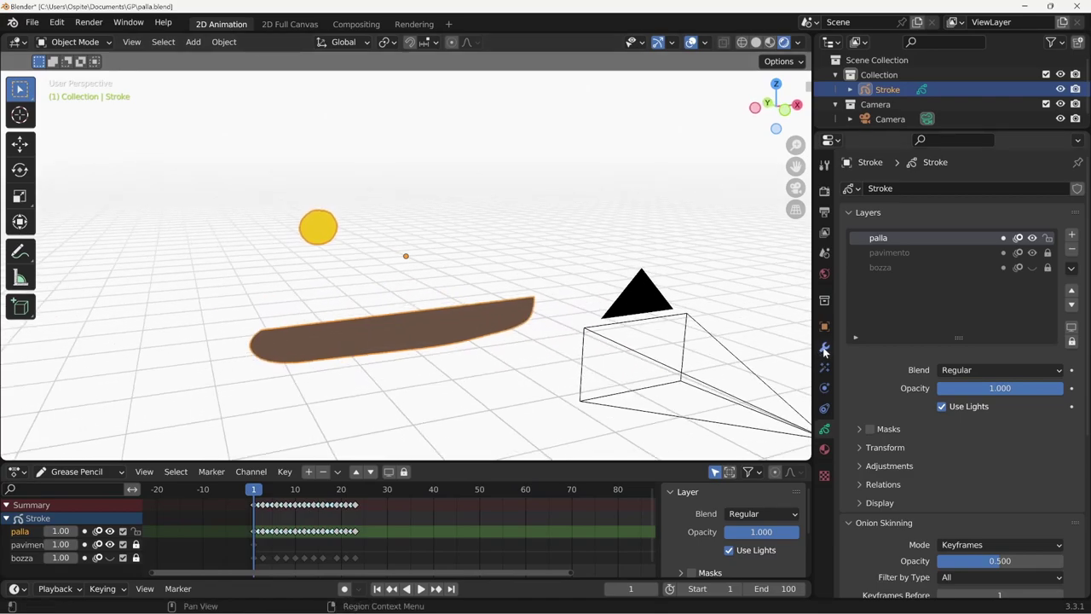
- Add a Time Offset modifier to Stroke from the Modify category of the modifier list
left_click(823, 349)
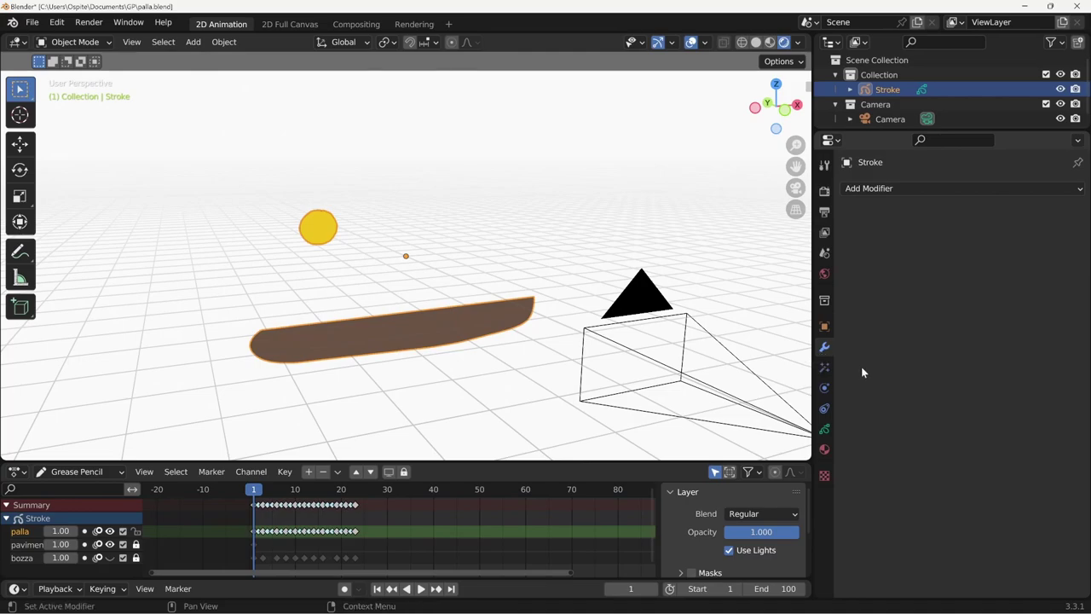
left_click(908, 186)
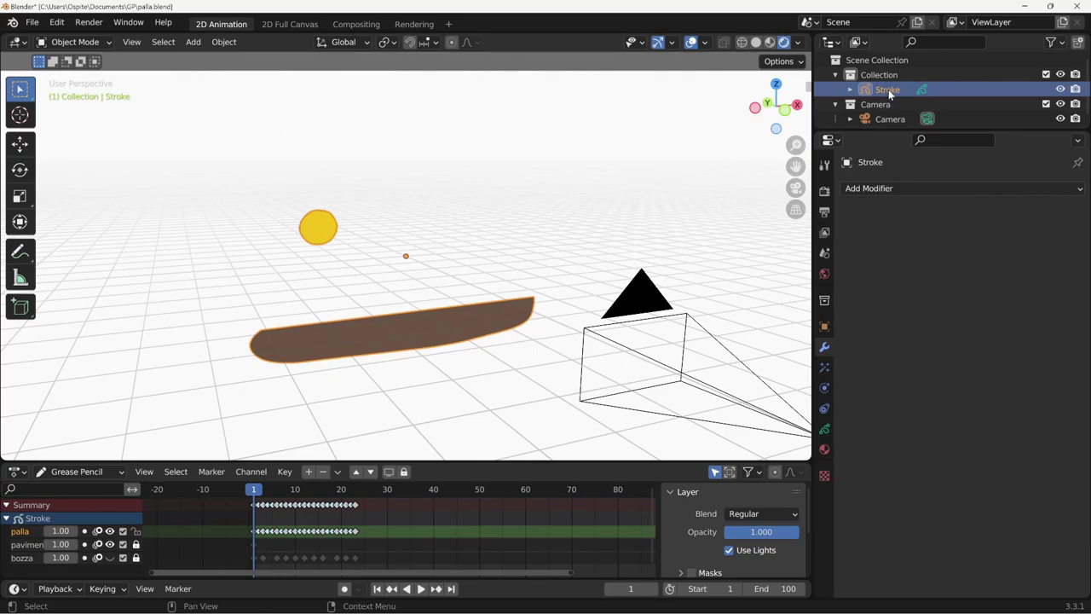
left_click(902, 188)
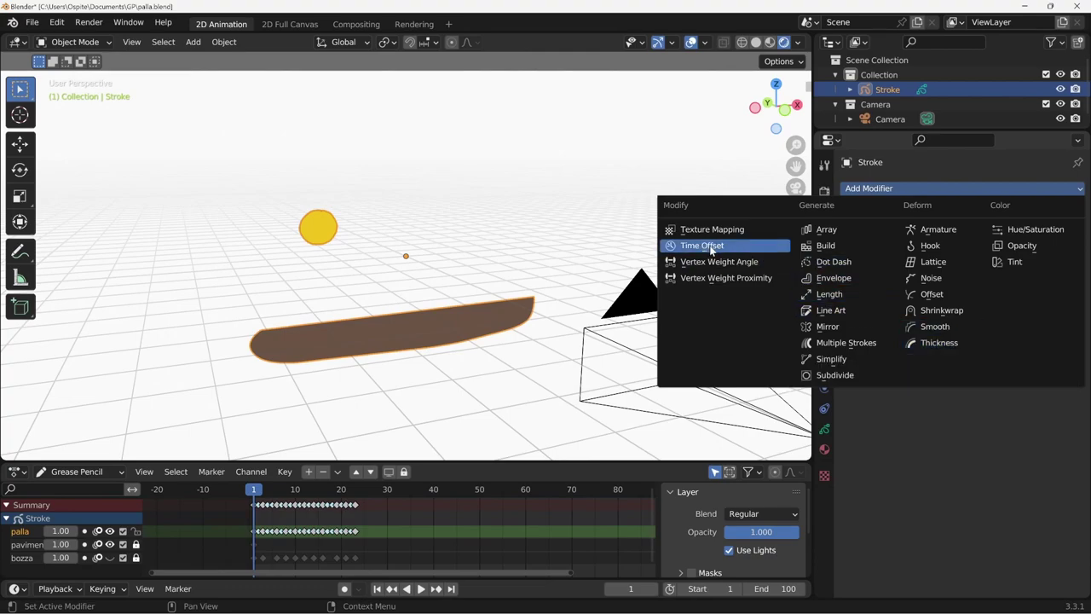
left_click(710, 248)
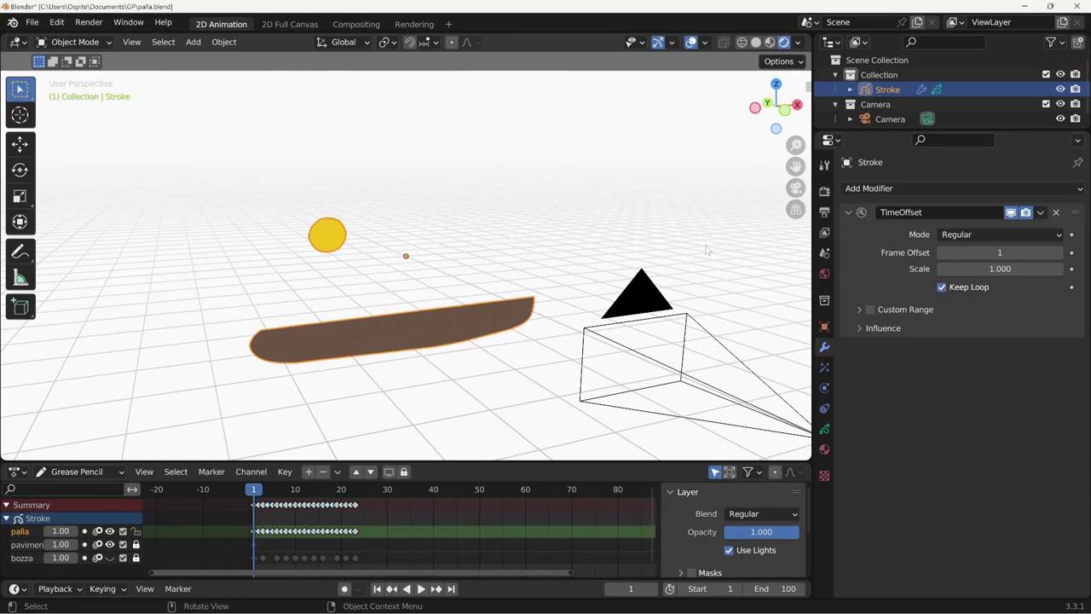
middle_click_drag(516, 354, 510, 334)
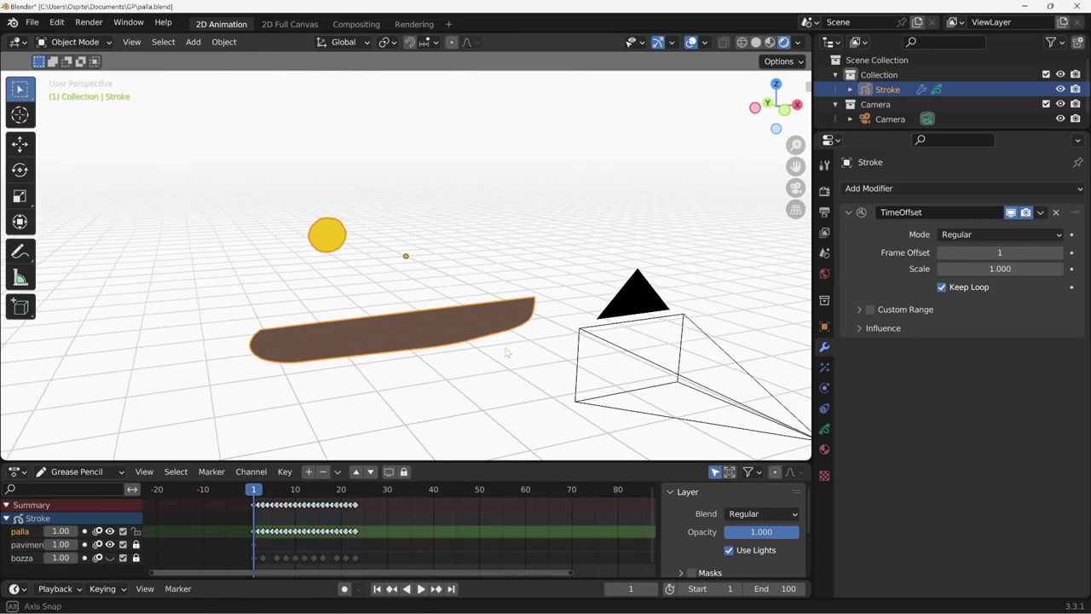
scroll(510, 333, "up", 1)
scroll(510, 332, "up", 1)
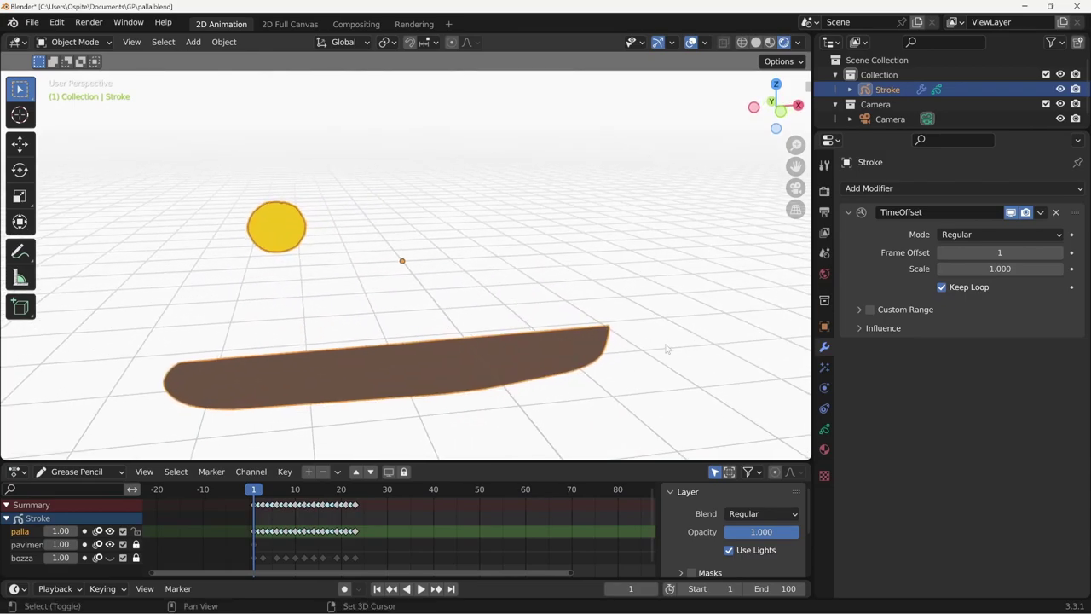
middle_click_drag(631, 401, 648, 390)
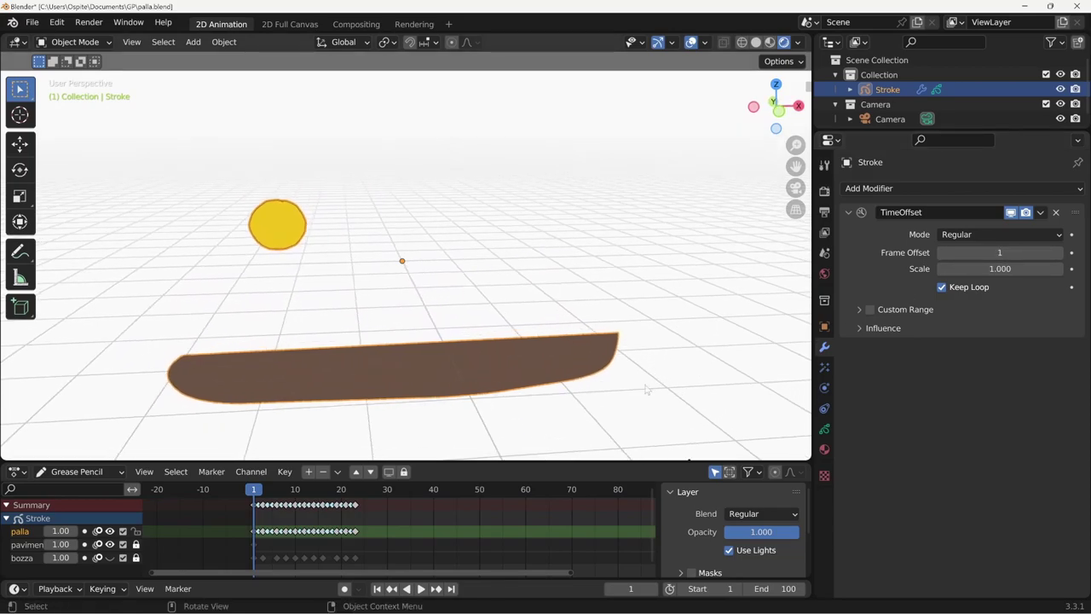
mouse_move(999, 252)
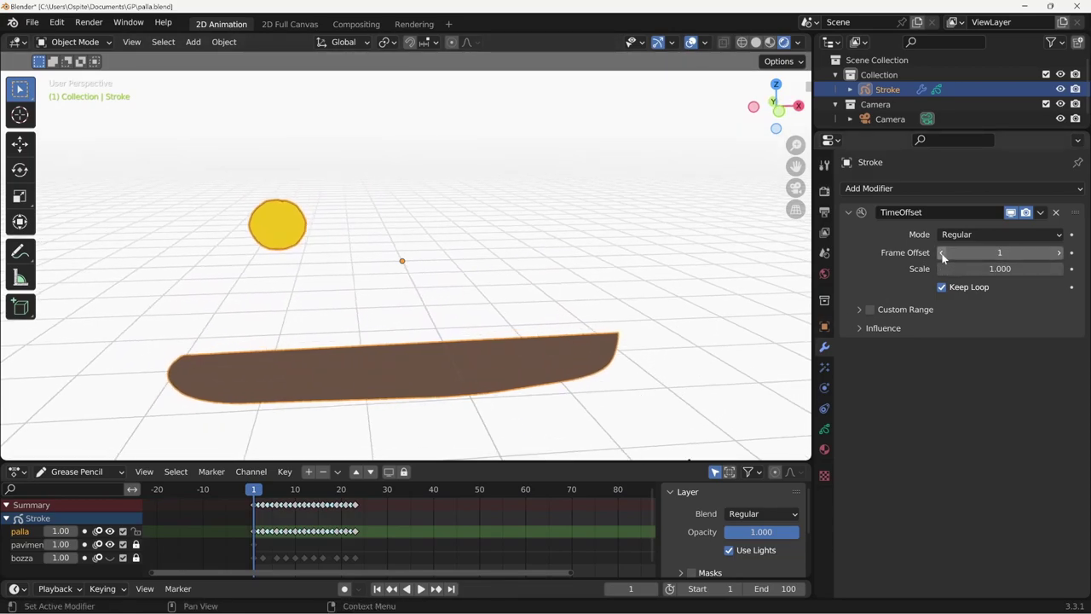
left_click(941, 254)
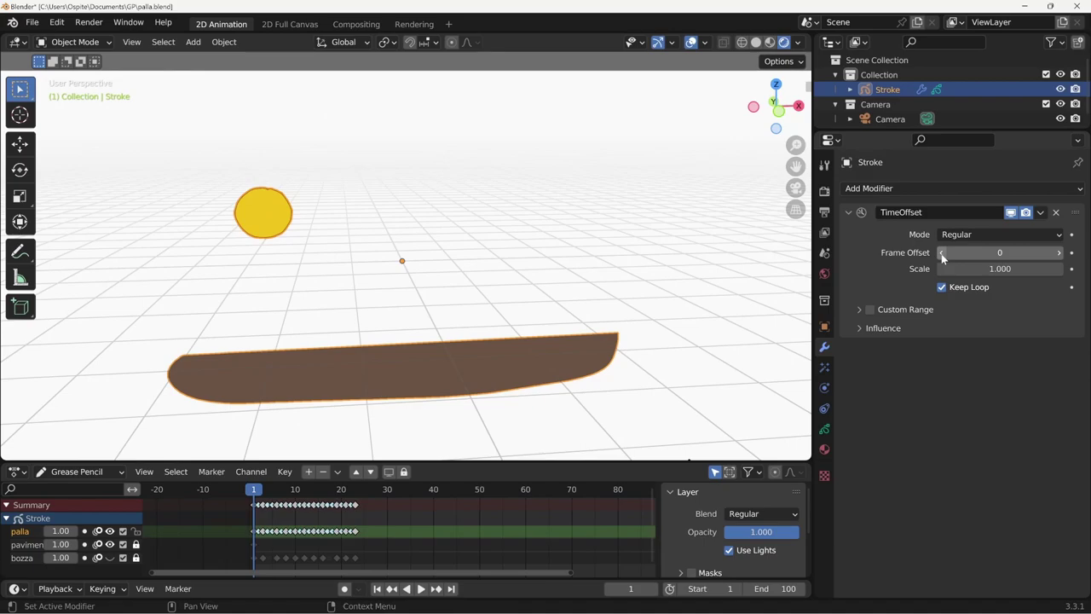
left_click(1059, 253)
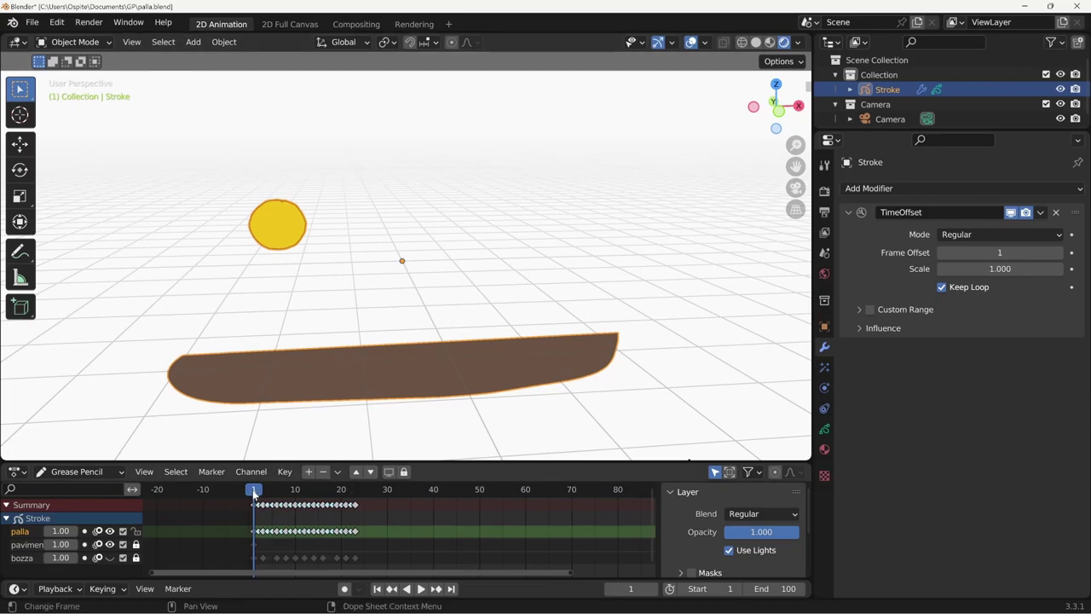
- Try a Frame Offset of 10 and play back to see the shifted bounce
left_click(1017, 253)
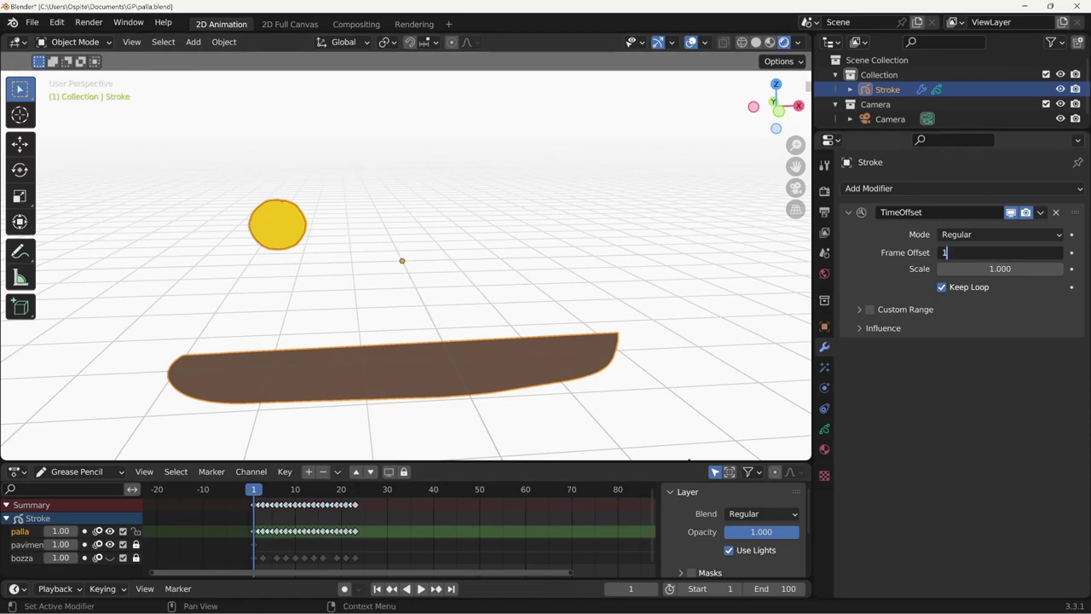
type("10")
key("Return")
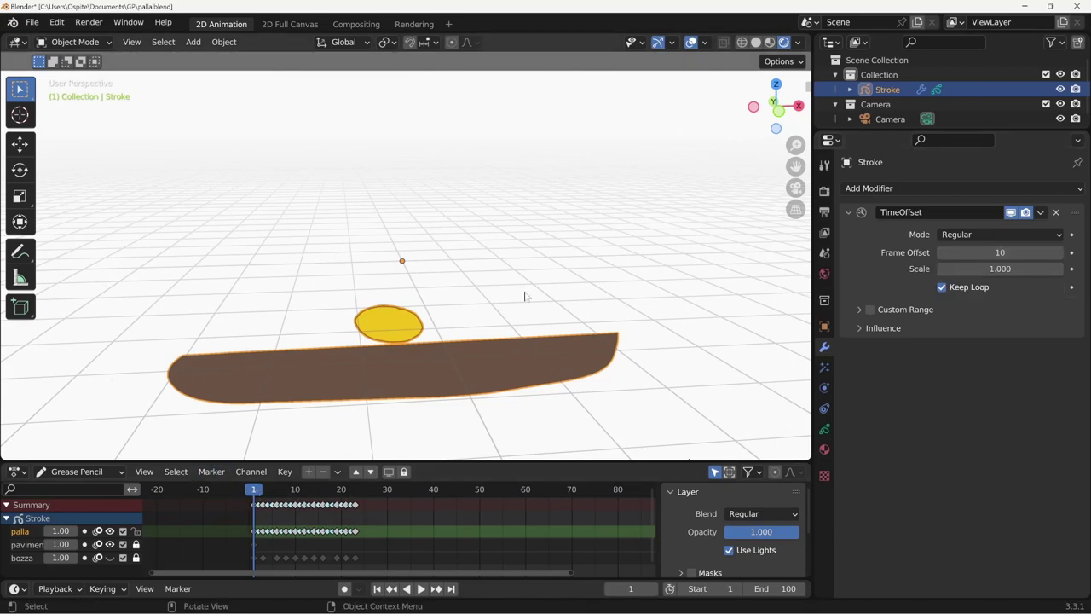
mouse_move(1001, 252)
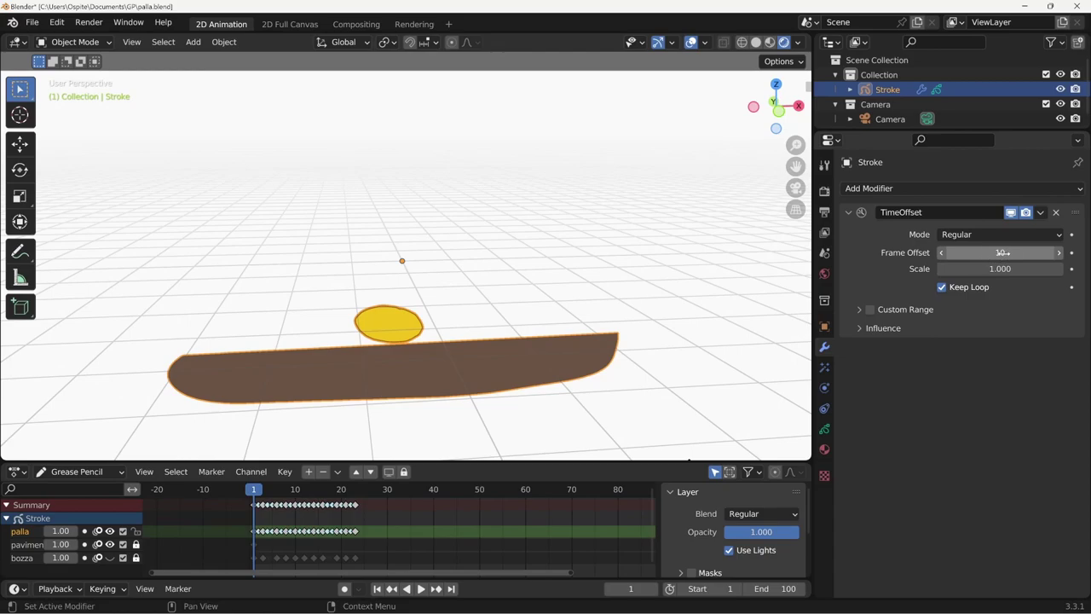
key("space")
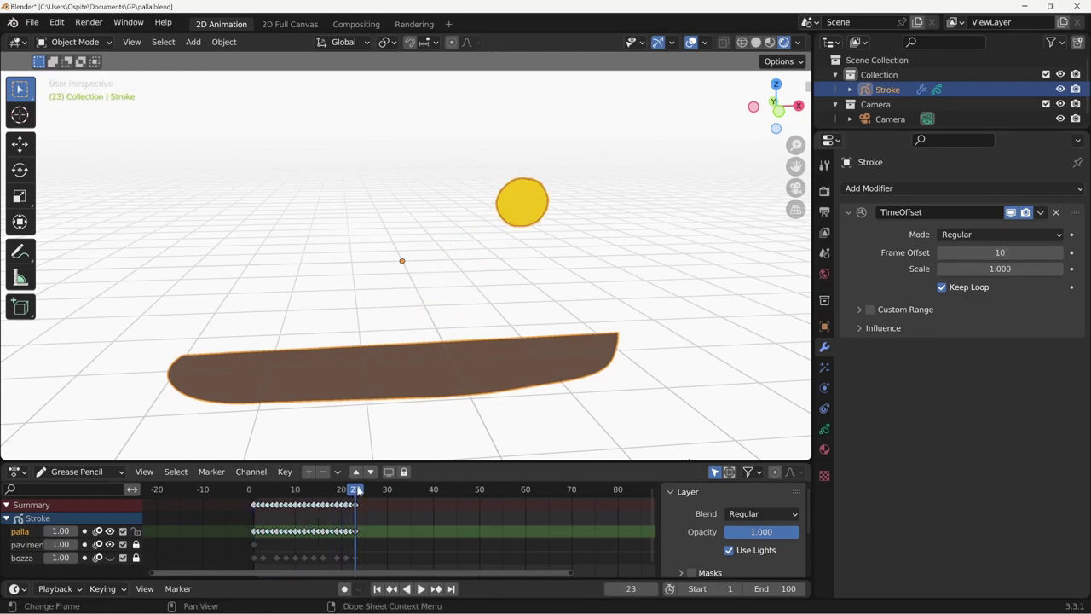
mouse_move(354, 492)
left_mouse_down()
mouse_move(252, 508)
mouse_move(309, 505)
left_mouse_up()
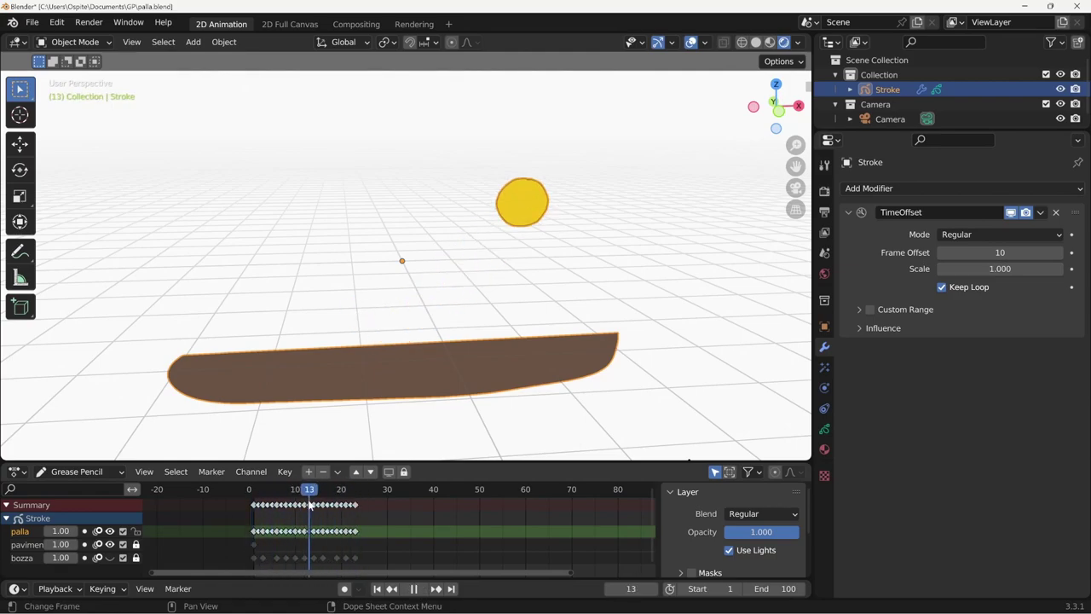
key("space")
- Change the Frame Offset to -10 and scrub back to frame 4
left_click(1006, 252)
type("-10")
key("Return")
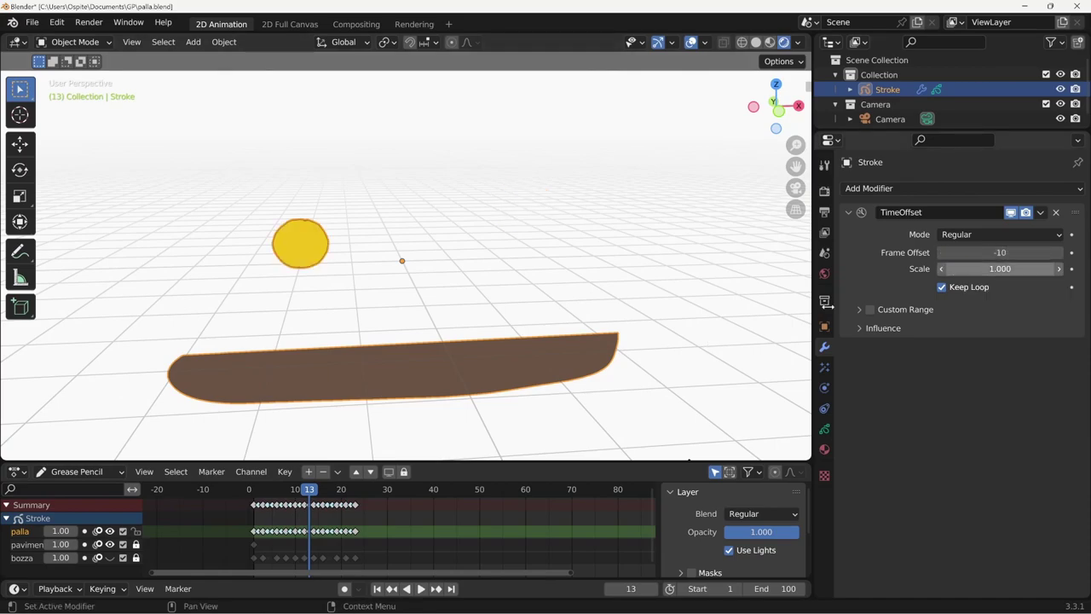
mouse_move(309, 501)
left_mouse_down()
mouse_move(270, 505)
mouse_move(393, 511)
mouse_move(263, 509)
left_mouse_up()
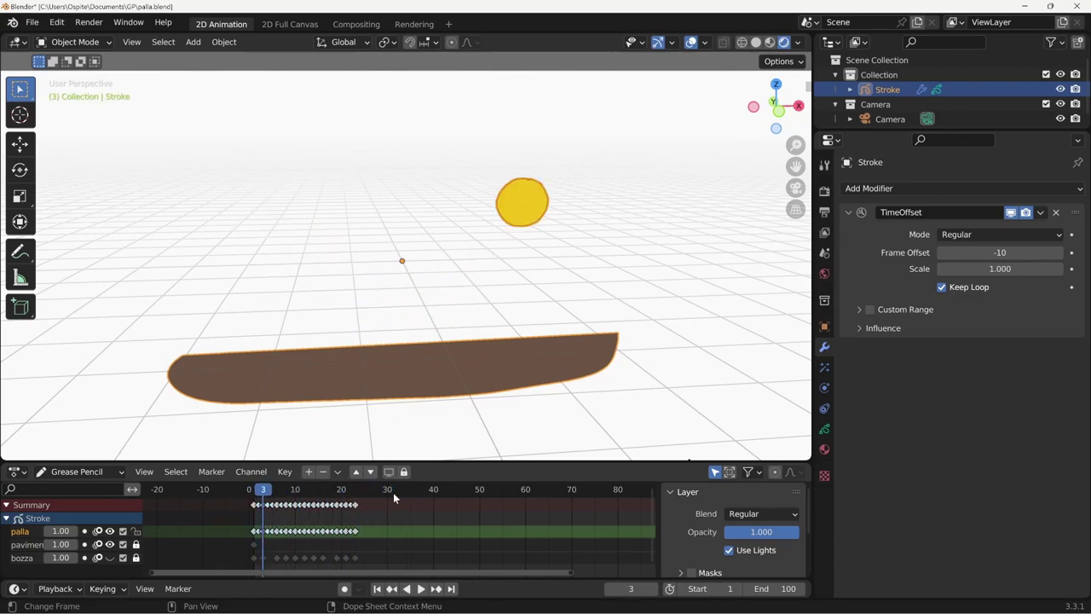
- Reset the Frame Offset to 0 and expand the Custom Range subpanel
left_click(1000, 252)
type("0")
key("Return")
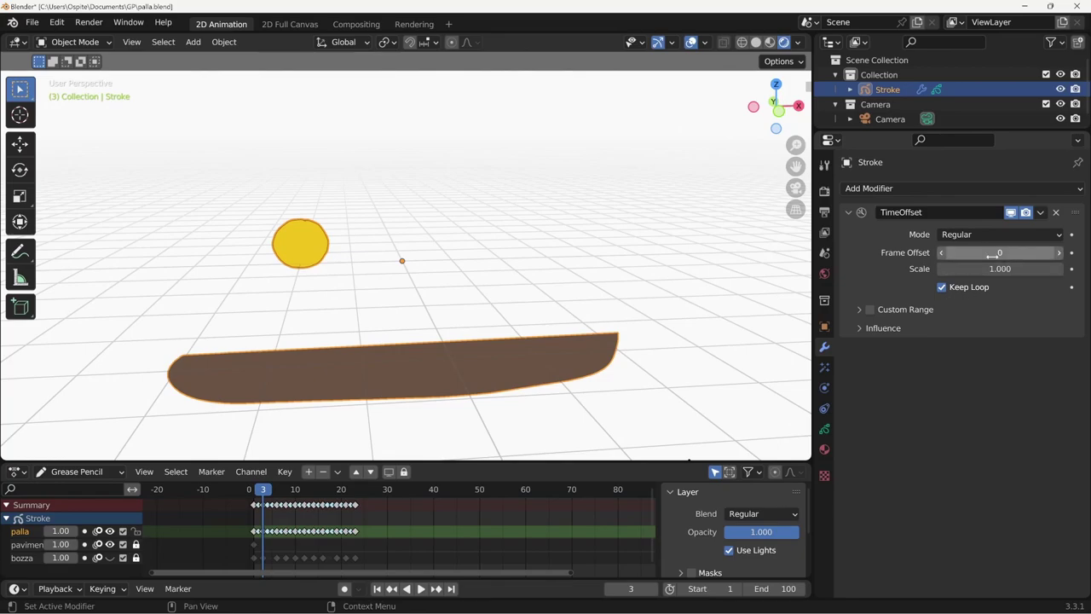
left_click(856, 309)
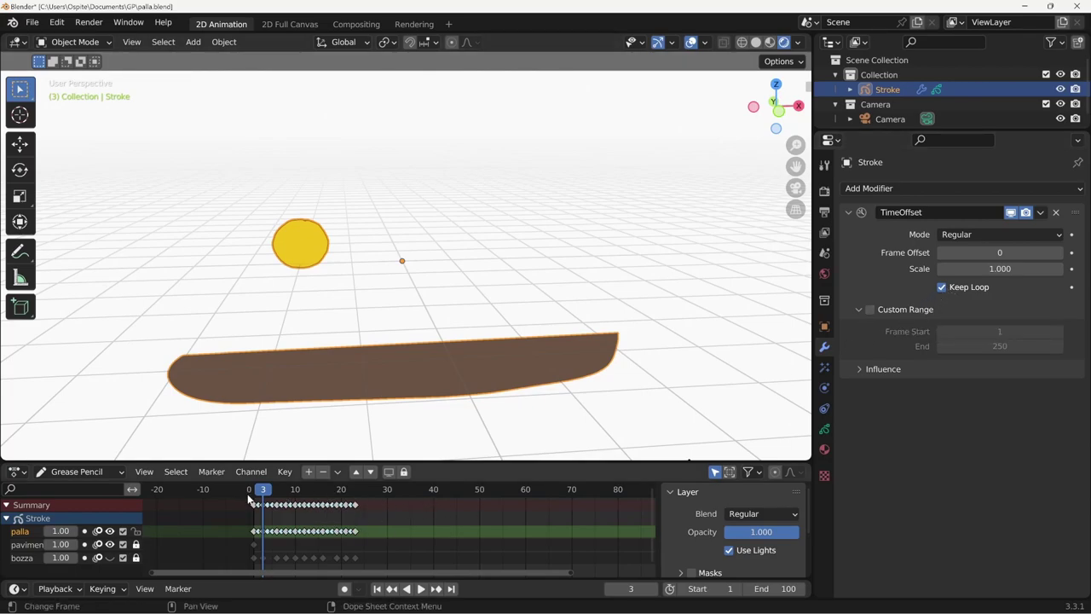
- Enable Custom Range and set its End frame to 23
left_click(869, 310)
left_click(1000, 346)
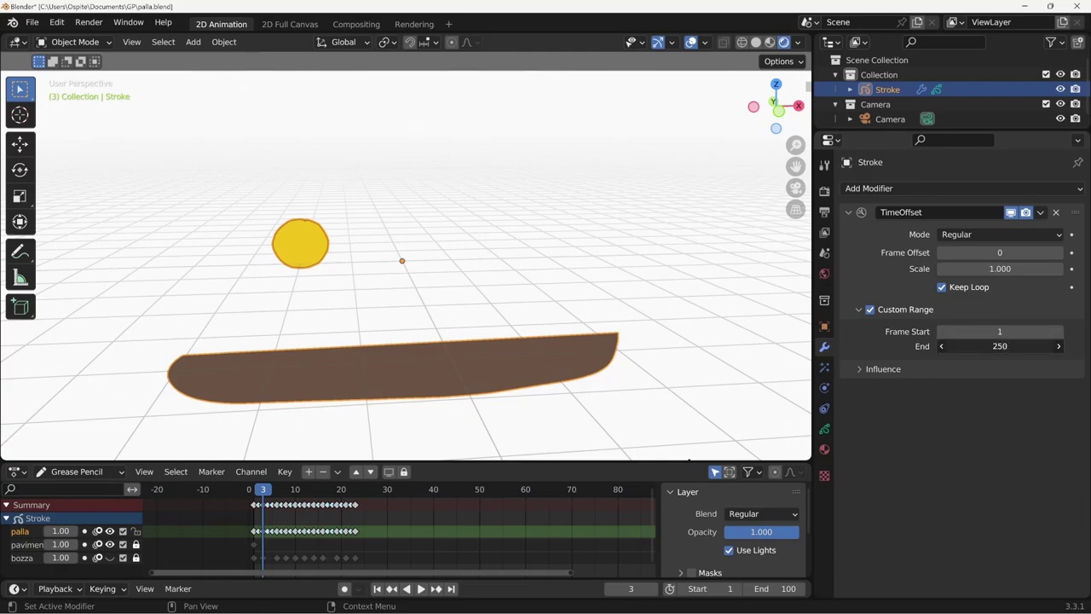
key("BackSpace")
type("22")
key("Return")
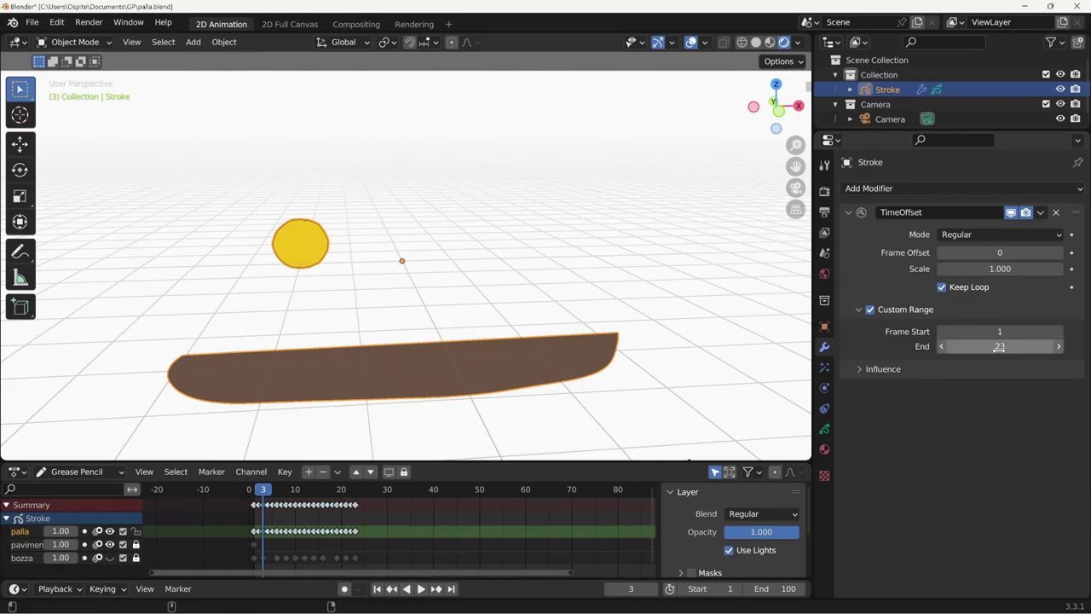
- Play and scrub the timeline to check the ball keeps looping
key("space")
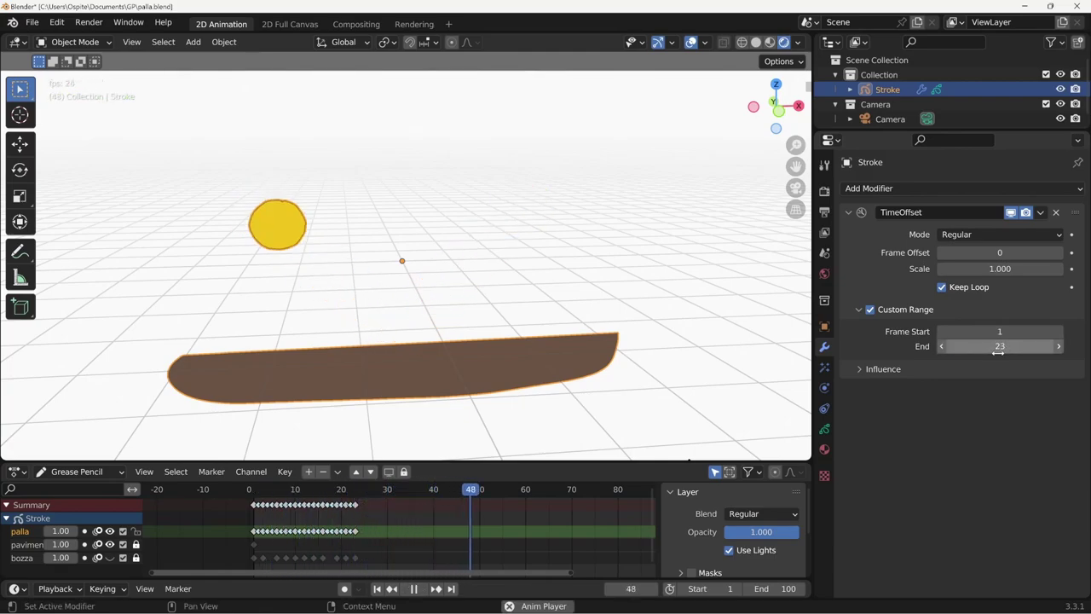
scroll(490, 534, "down", 2)
key("space")
left_click_drag(440, 493, 226, 494)
key("space")
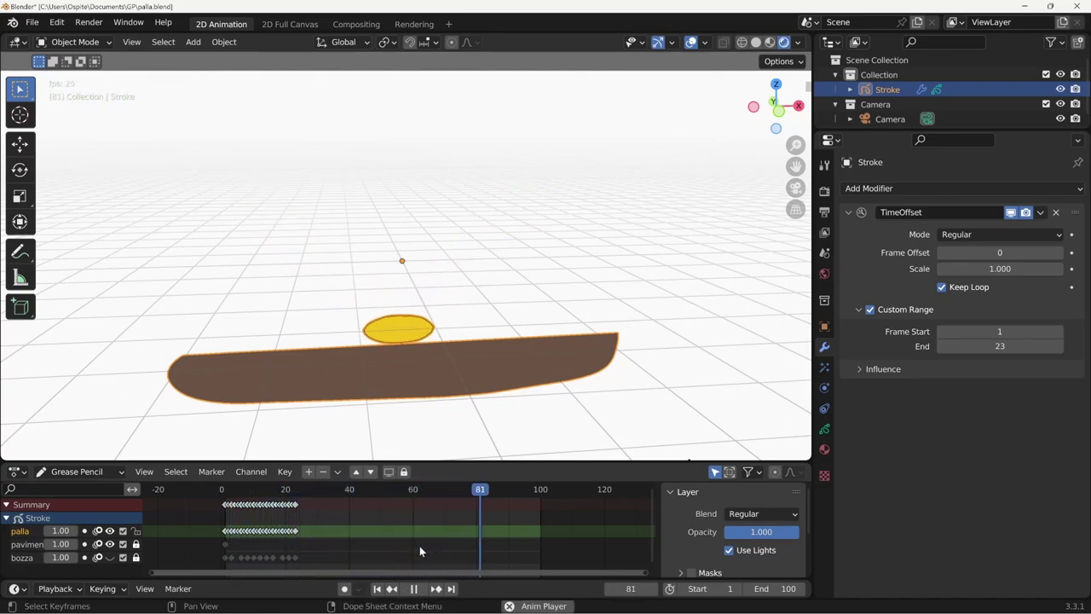
- Stop playback, return to frame 1, and save palla.blend
key("space")
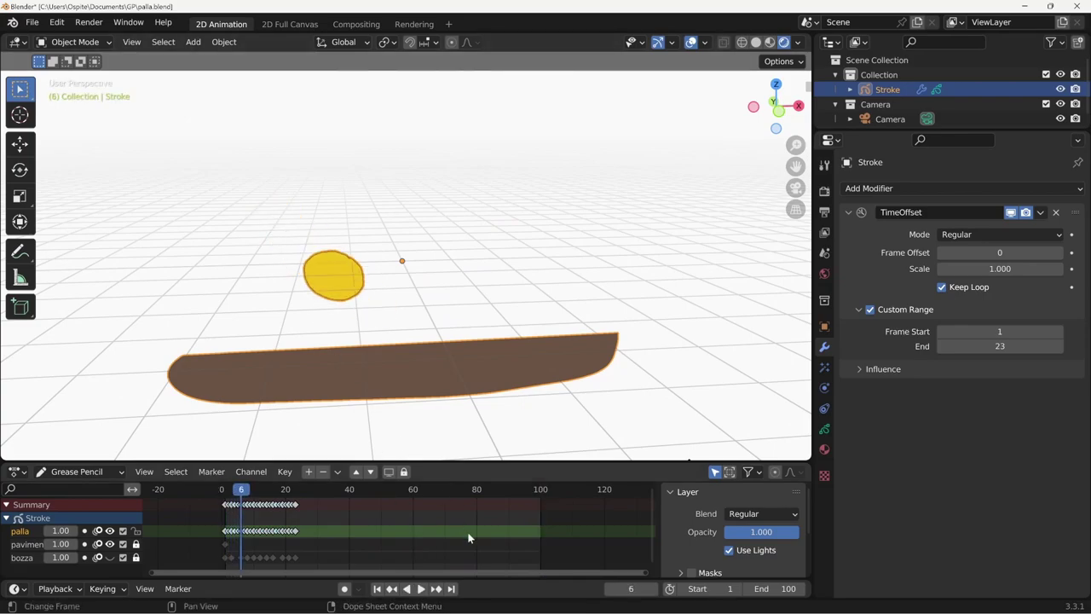
key("shift+Left")
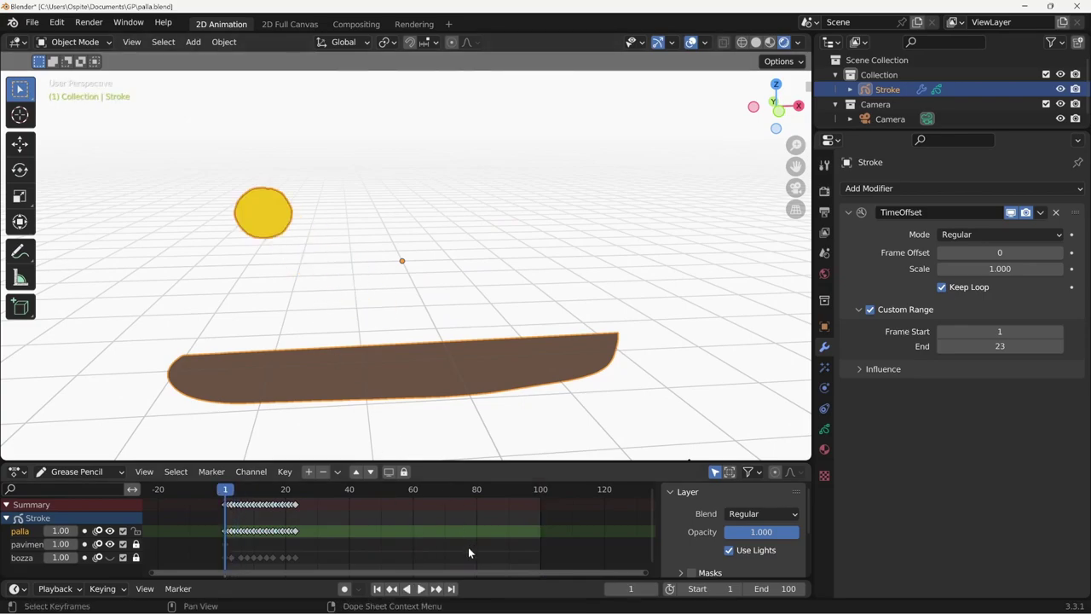
key("ctrl+s")
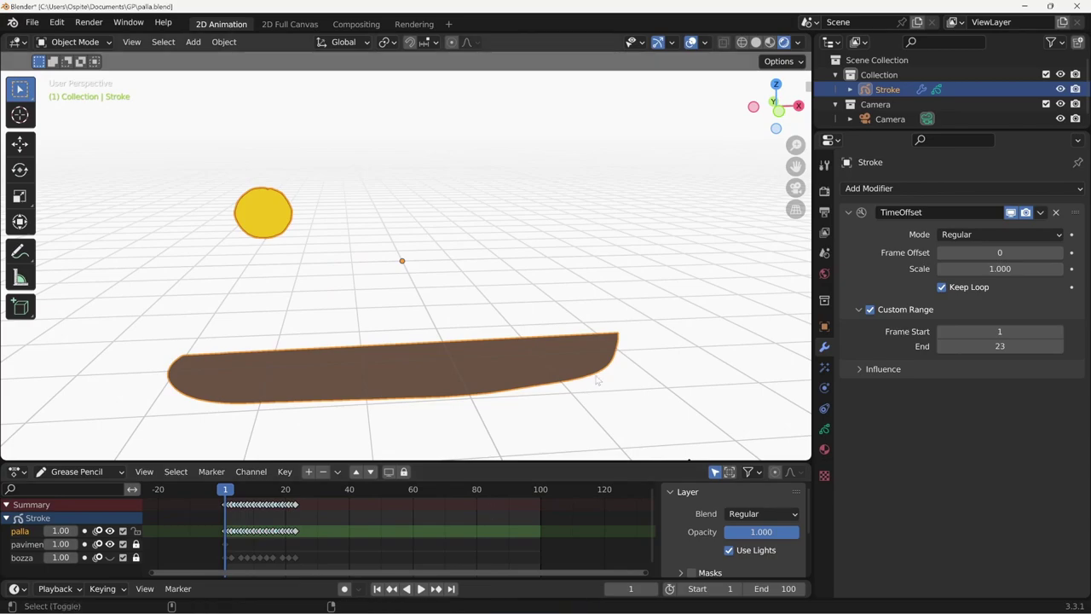
- Compare frames 23 and 24 from a new viewing angle, ending on frame 23
left_click(296, 492)
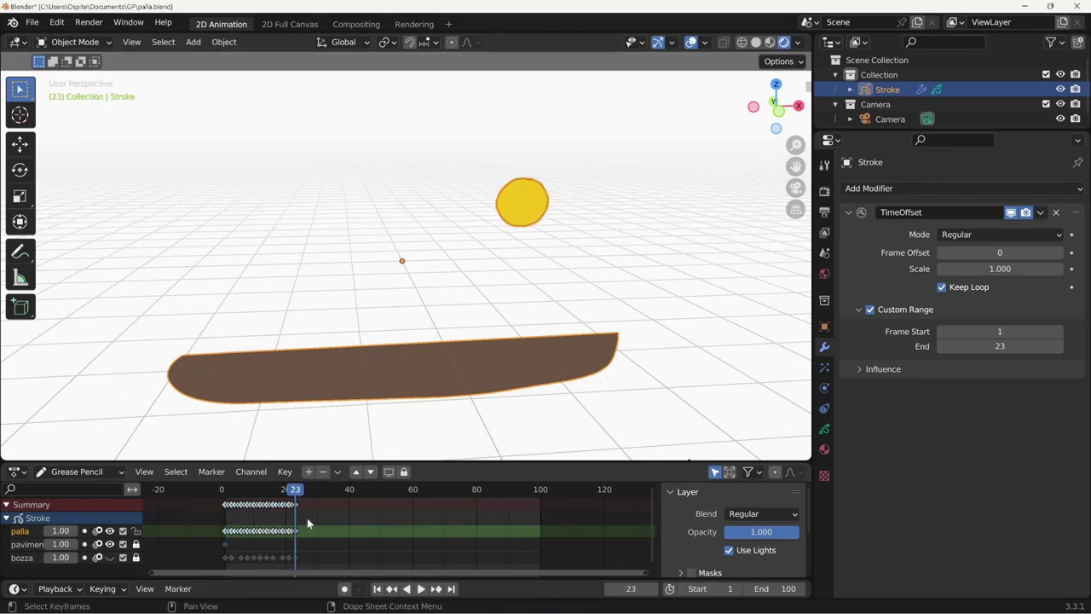
key("Right")
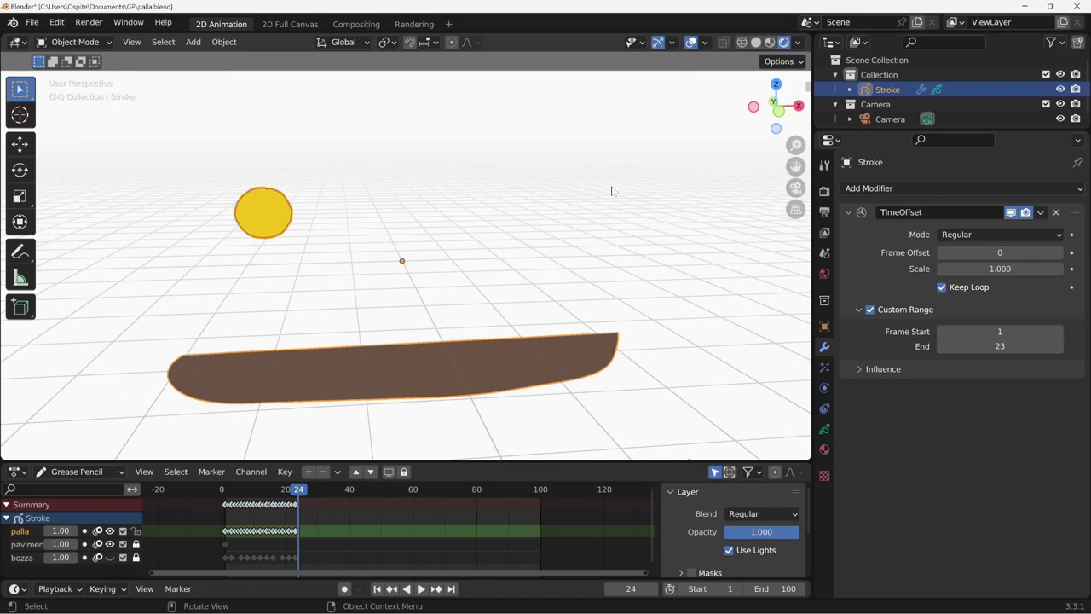
middle_click_drag(611, 191, 585, 366)
key("Left")
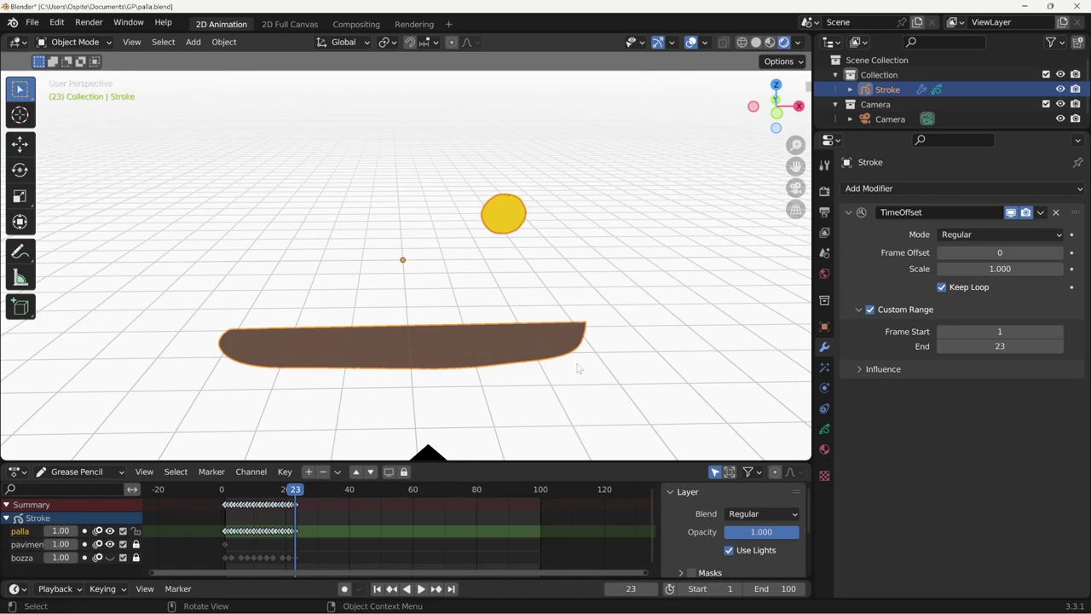
key("shift+Left")
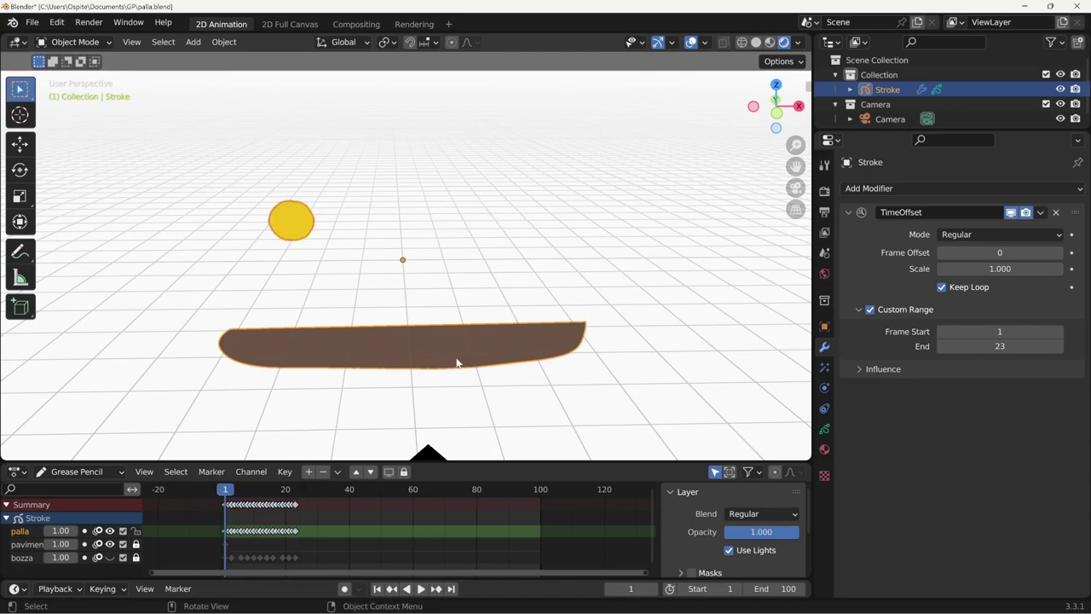
mouse_move(456, 360)
middle_mouse_down()
mouse_move(549, 356)
mouse_move(418, 394)
middle_mouse_up()
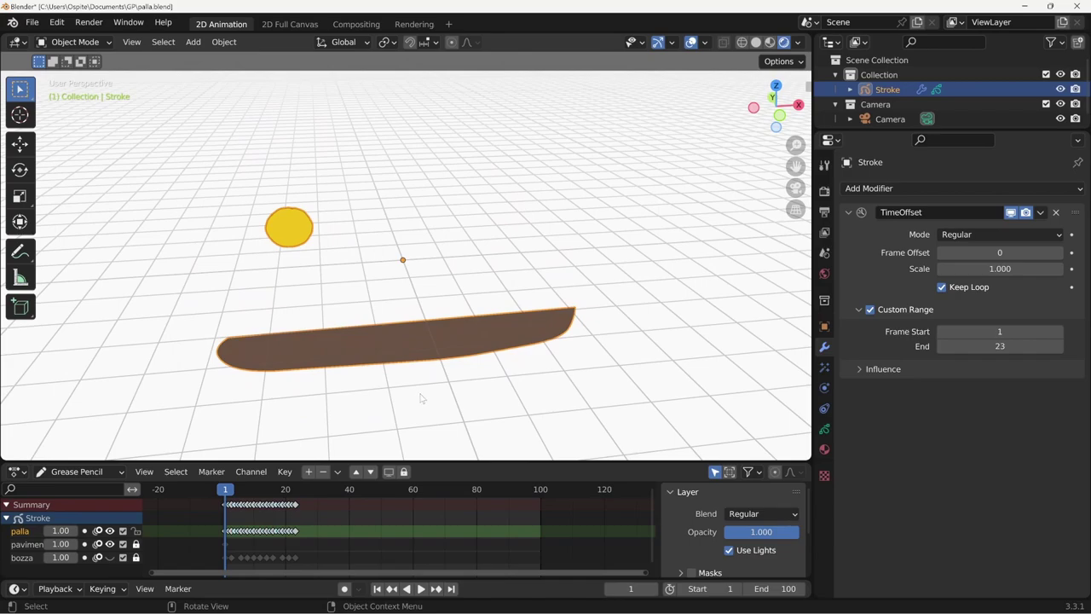
left_click(295, 489)
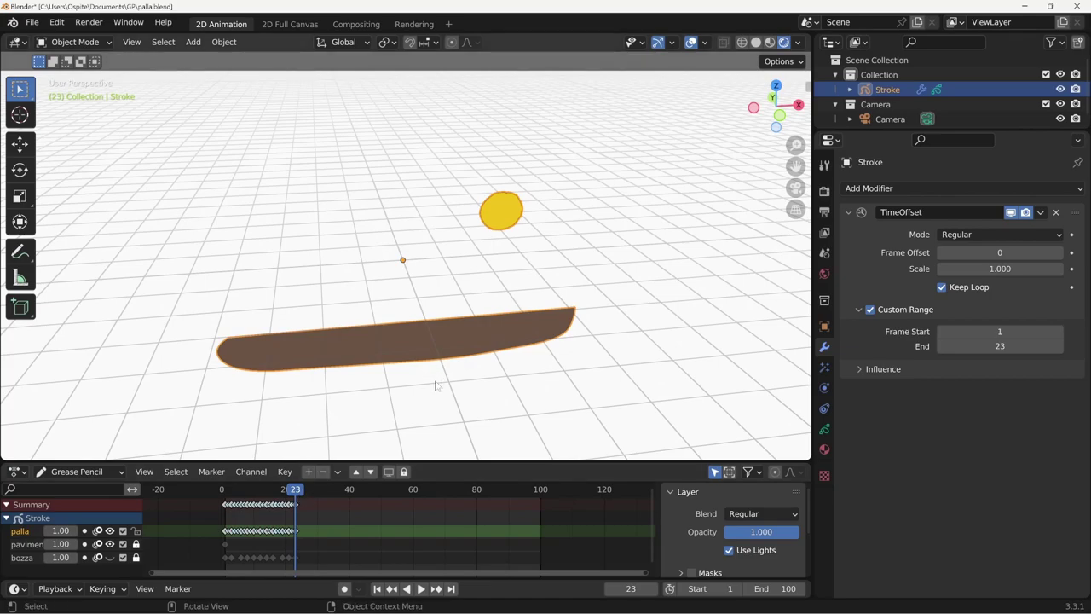
- Test moving Stroke along X at frame 24, undo it, and return to frame 23
key("Right")
key("g")
key("x")
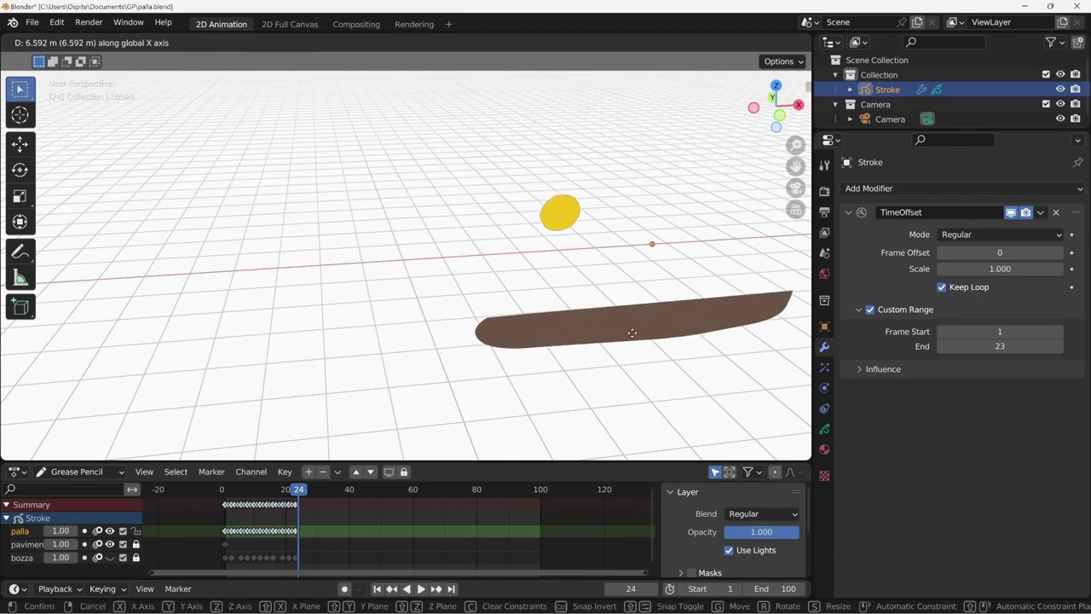
left_click(584, 368)
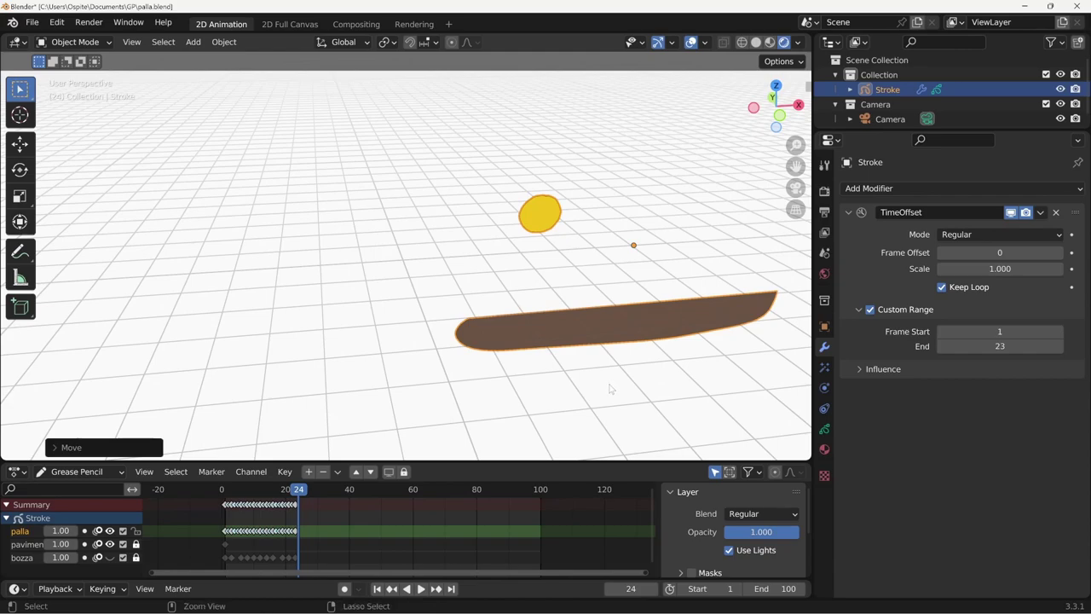
key("ctrl+z")
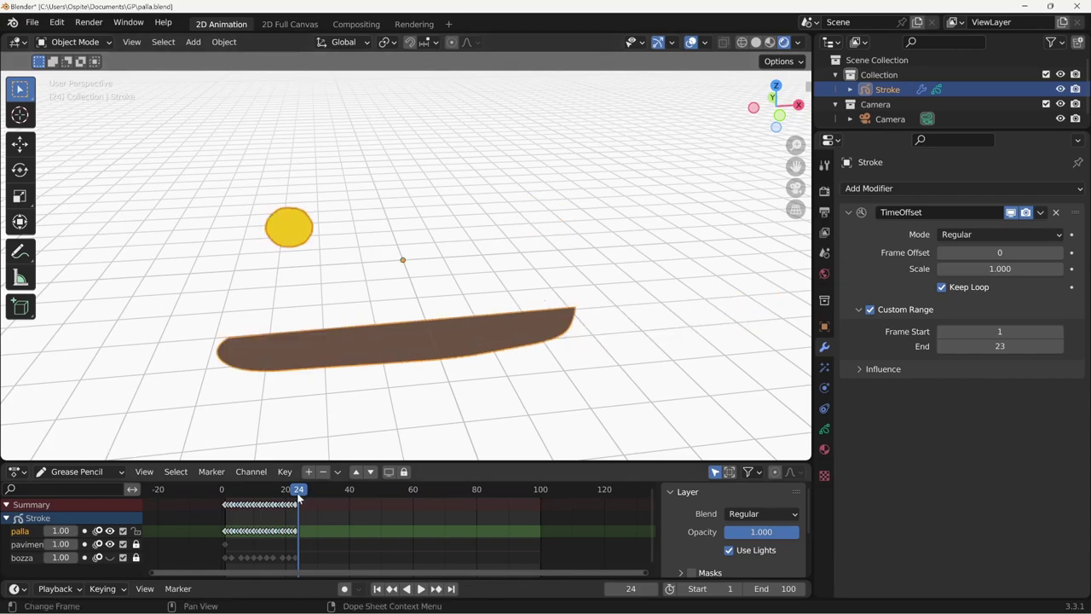
left_click_drag(299, 491, 294, 491)
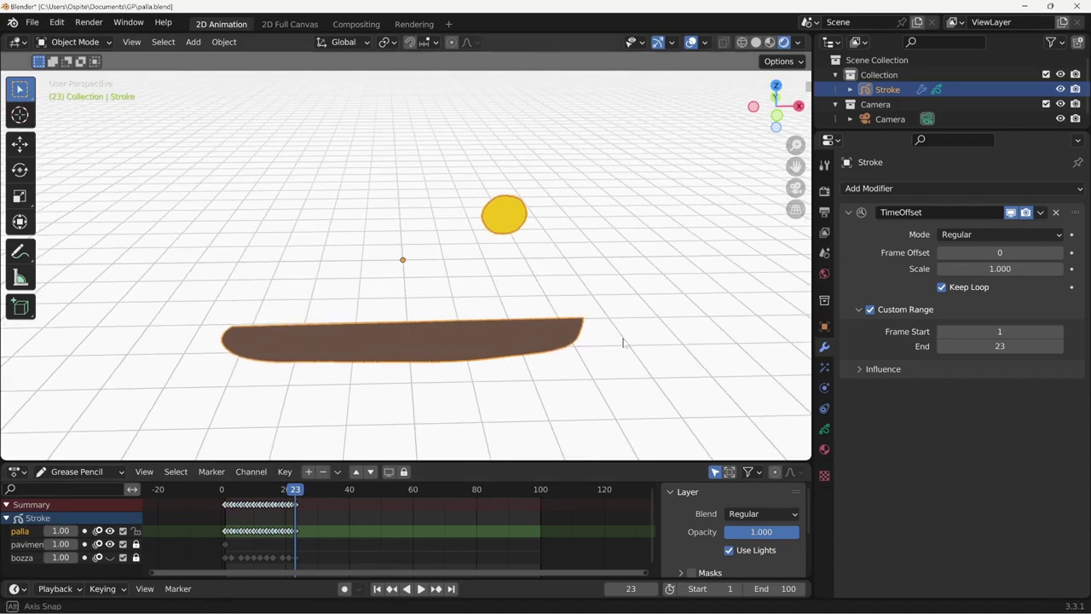
middle_click_drag(622, 341, 594, 380)
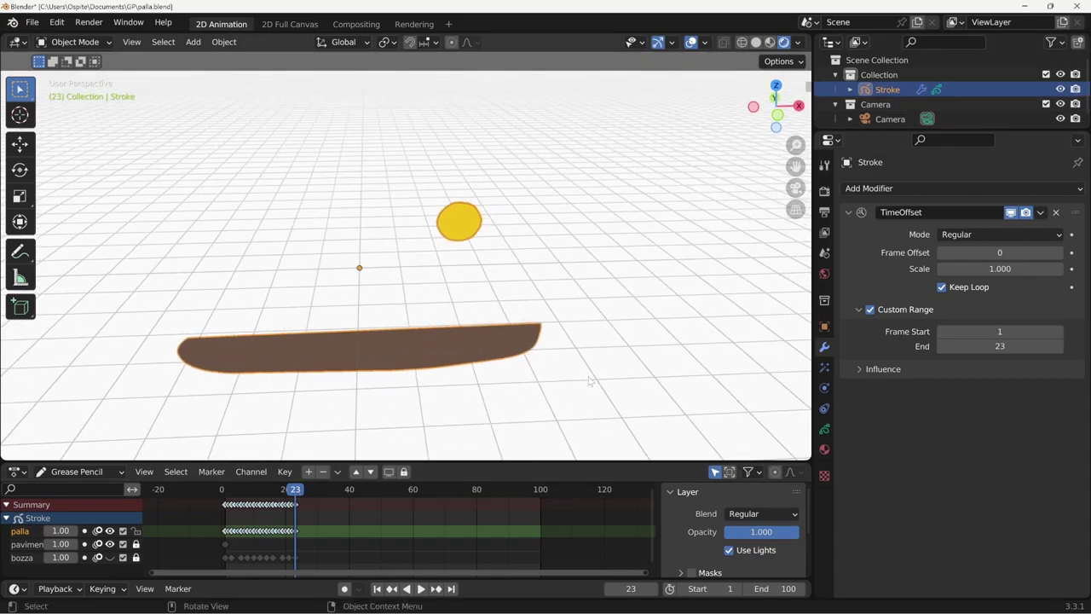
- Keyframe Stroke's Location at frame 23, then delete the Y and Z keyframes, keeping only X
key("i")
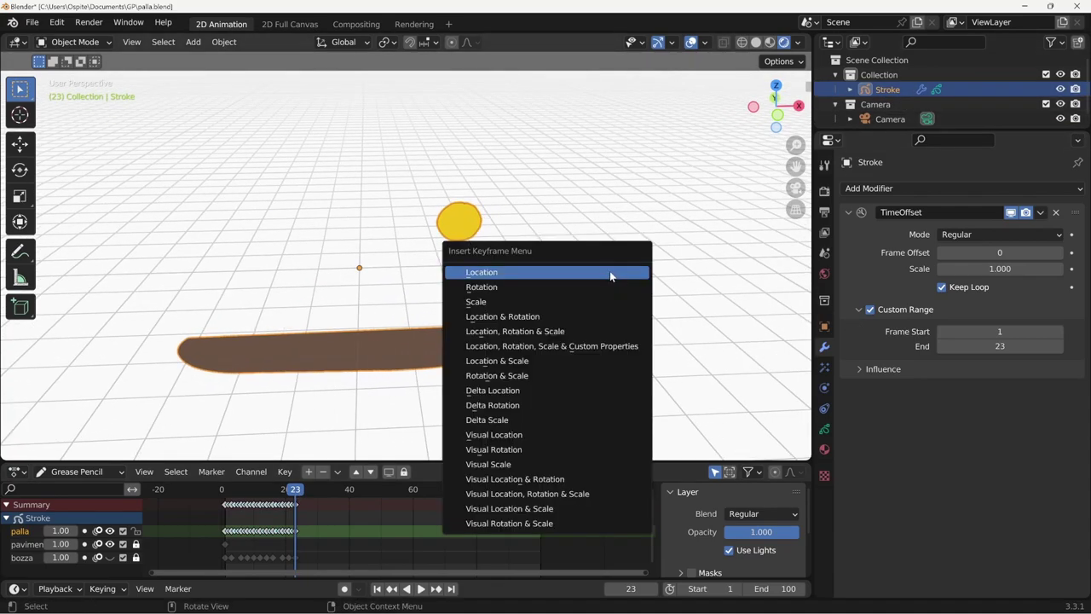
left_click(608, 272)
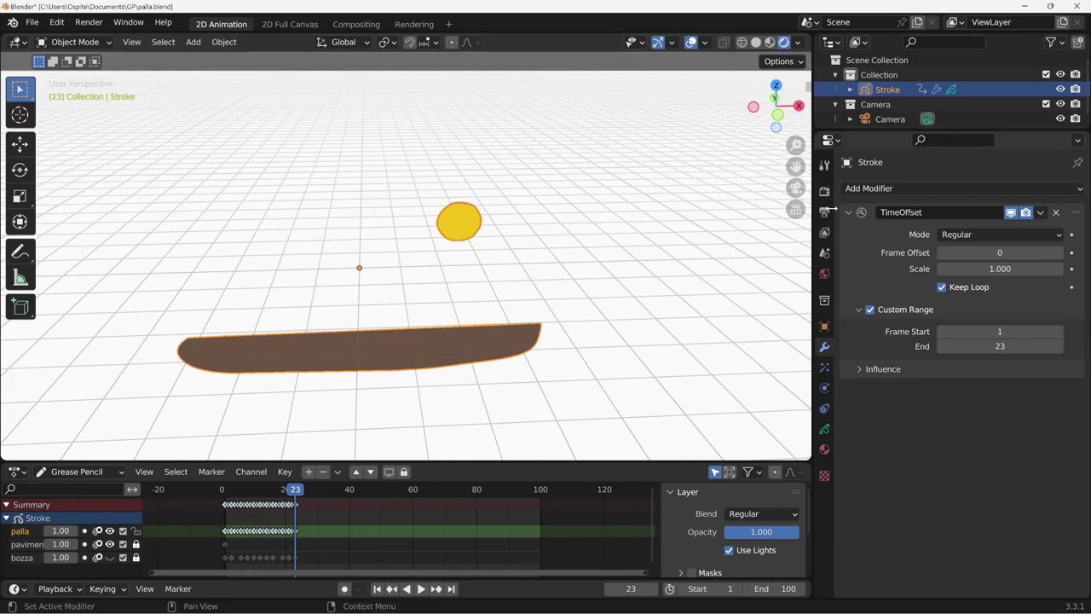
left_click(824, 327)
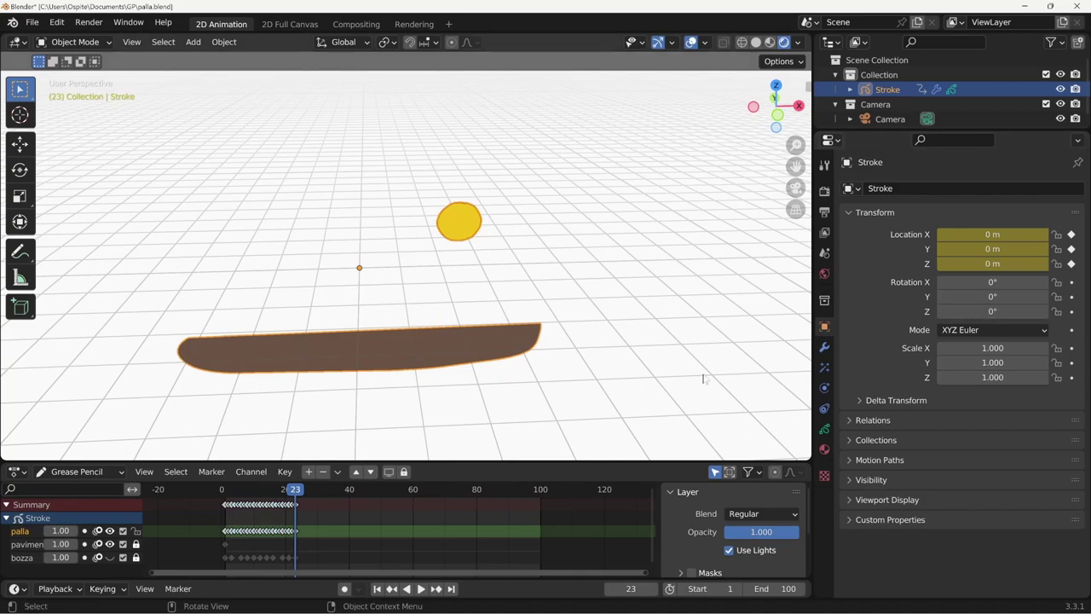
middle_click_drag(589, 373, 551, 359, "shift")
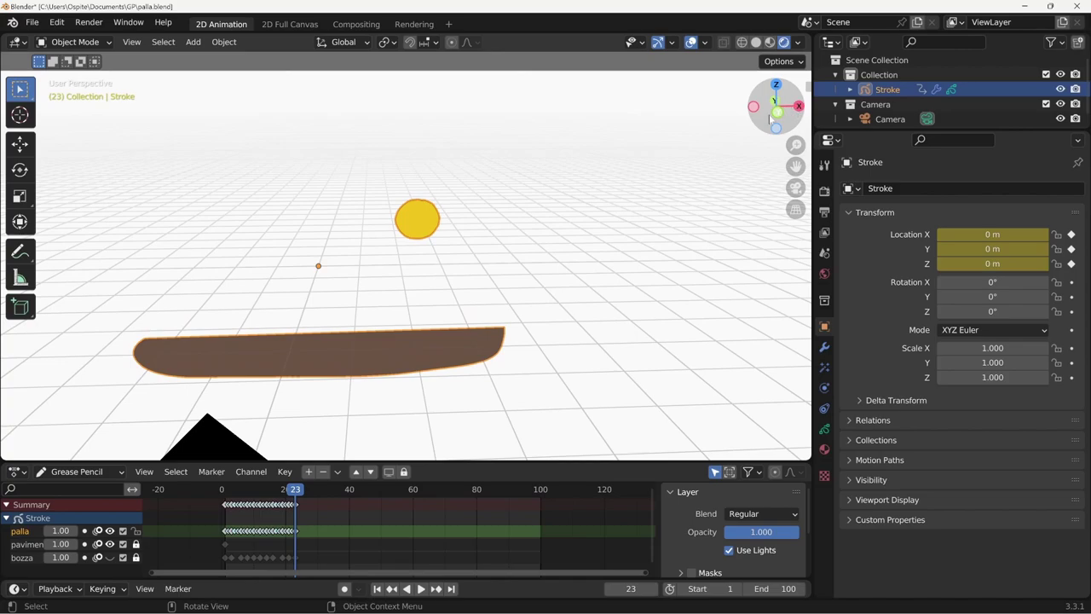
left_click(1071, 249)
left_click(1072, 263)
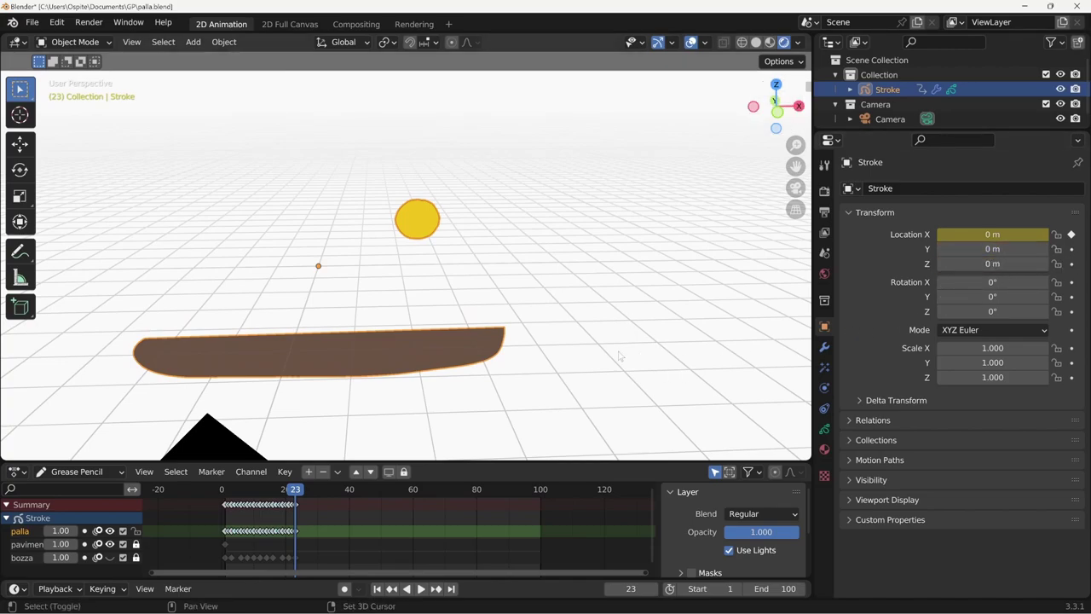
middle_click_drag(743, 334, 708, 335, "shift")
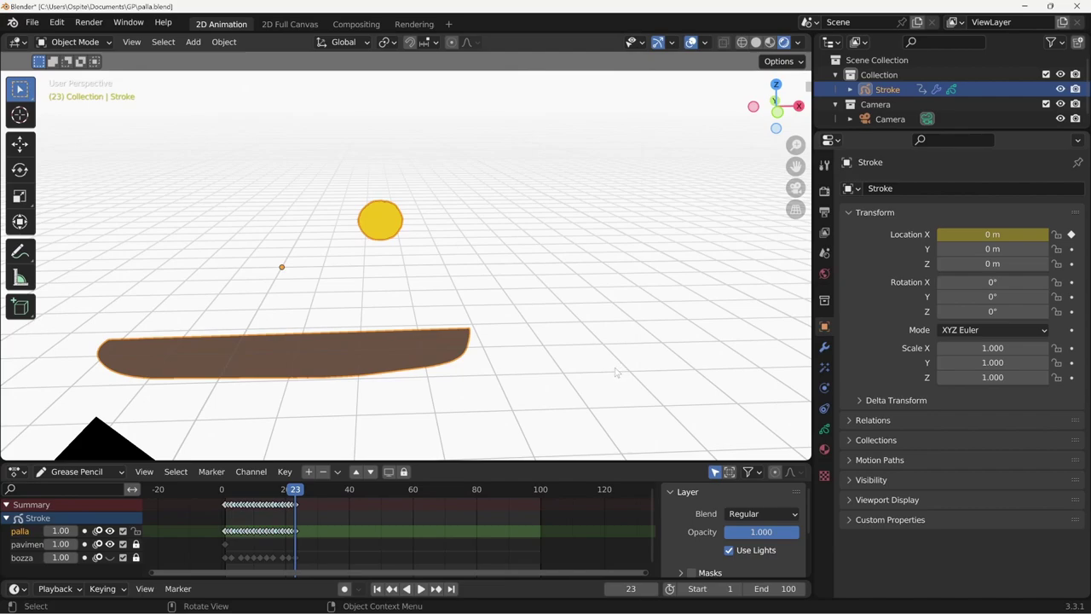
- On frame 24, move the Stroke along X to about 5.98 m and keyframe it
key("Right")
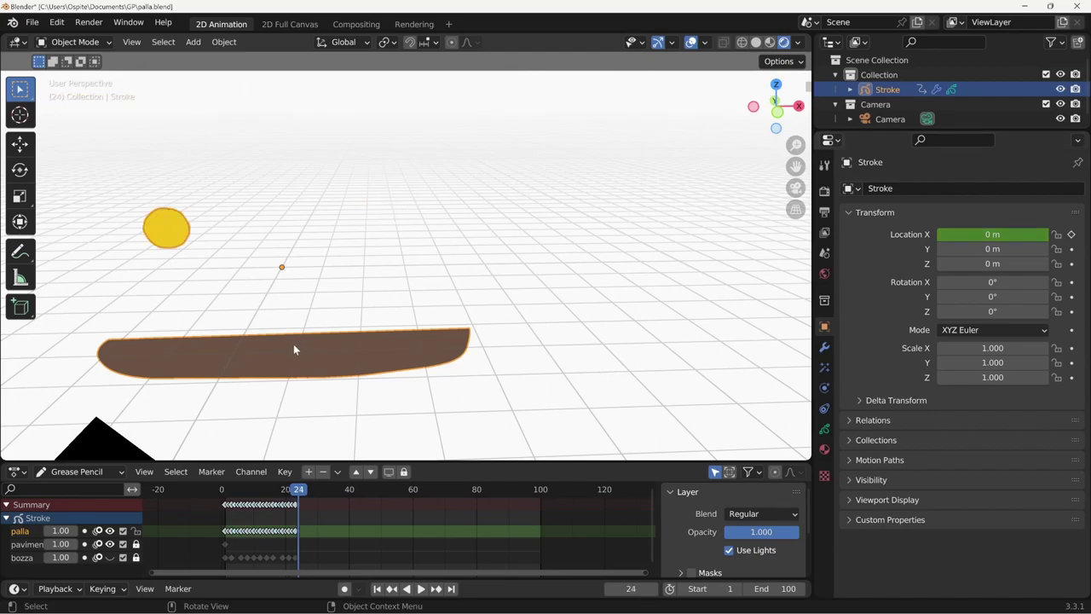
key("g")
key("x")
left_click(536, 362)
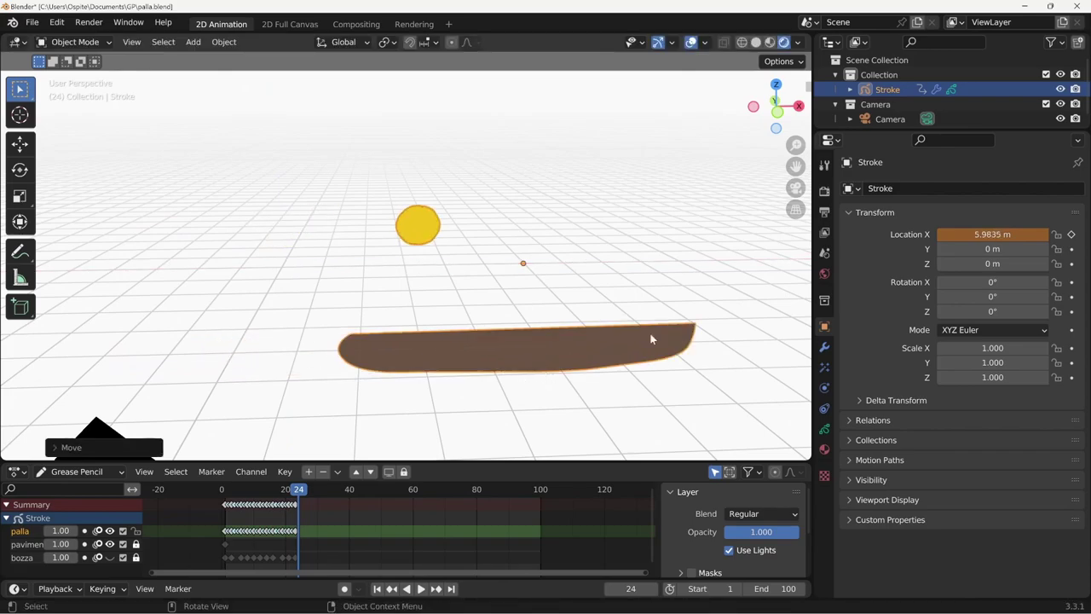
left_click(1072, 235)
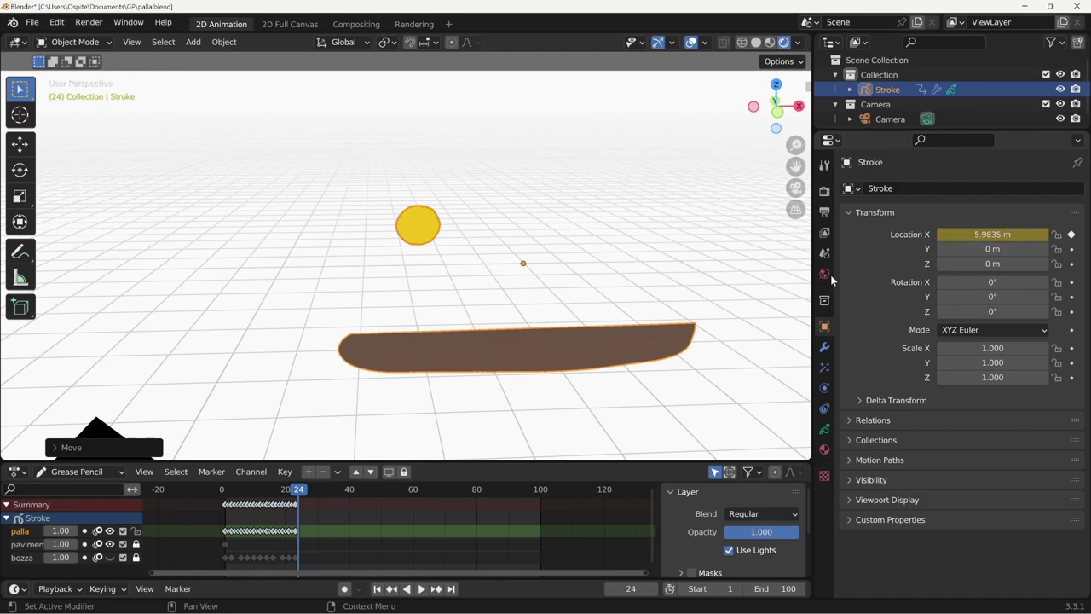
- Compare frames 23 and 24 in front orthographic and camera views
key("Left")
key("Right")
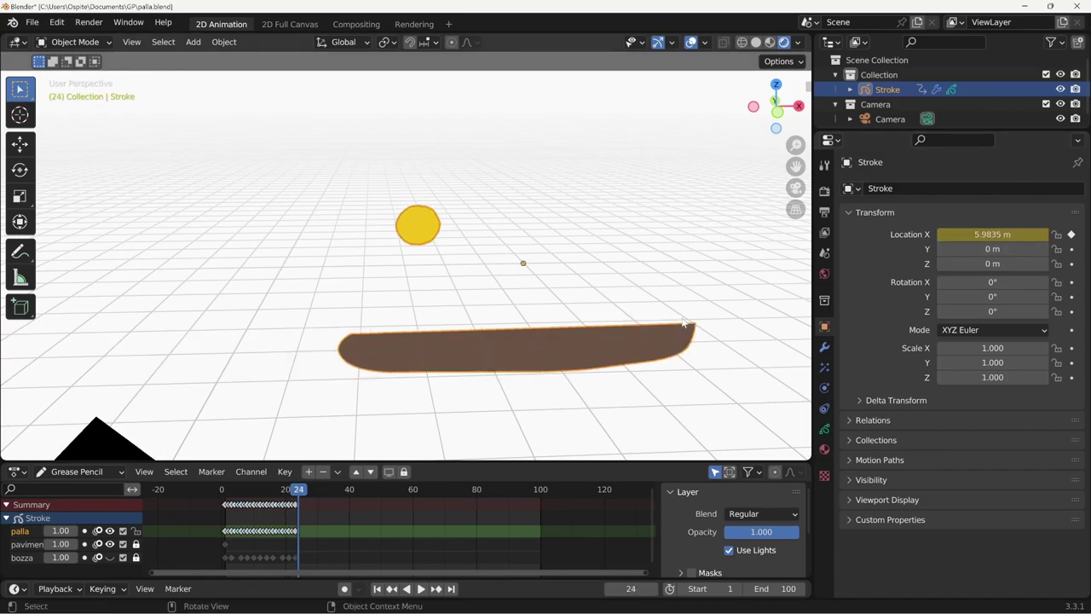
key("Left")
key("KP_1")
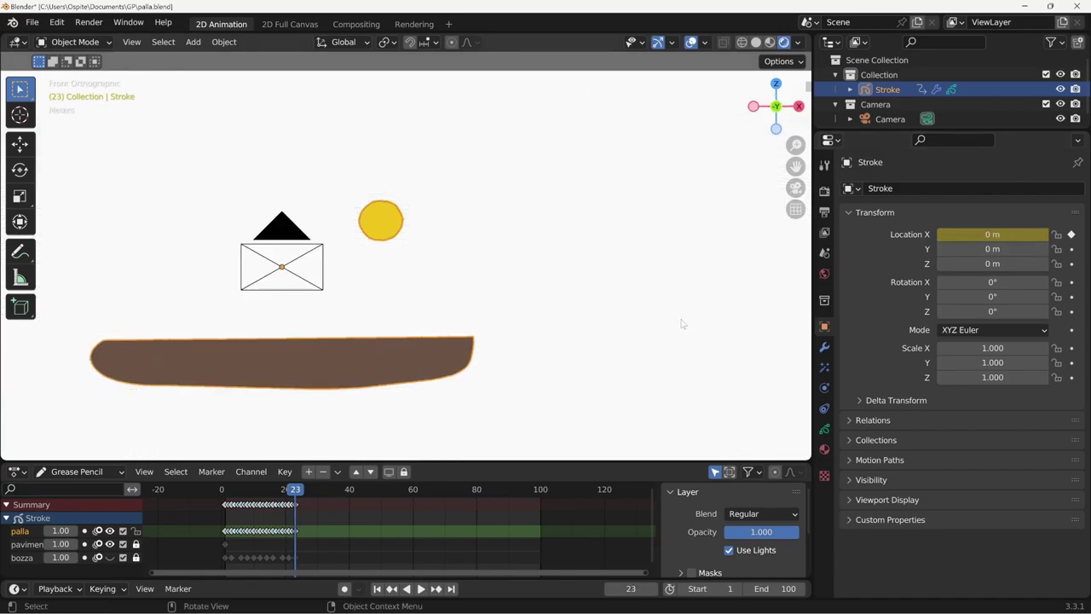
key("KP_0")
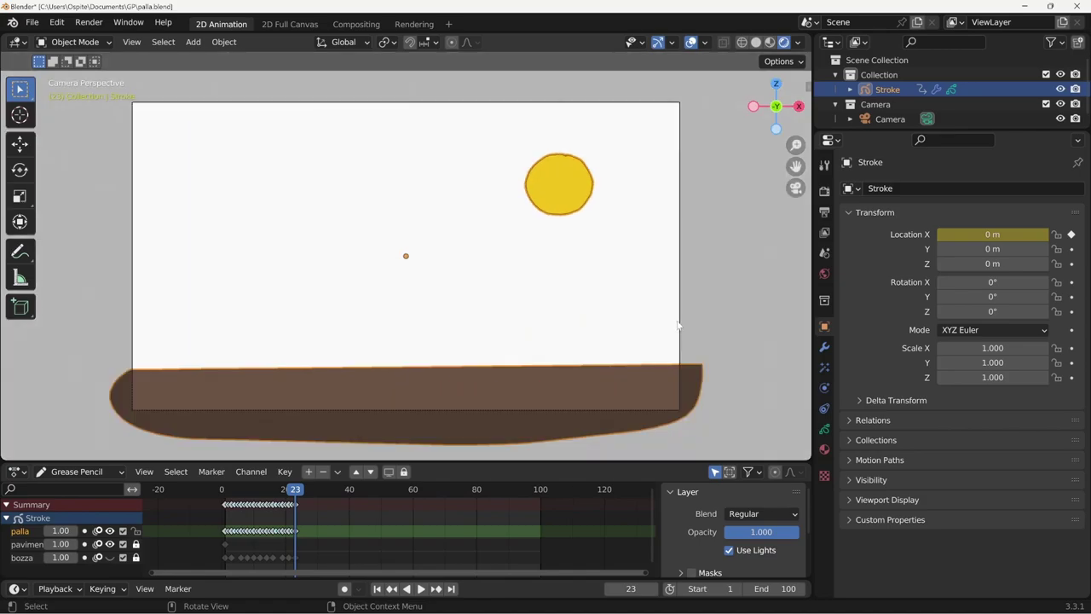
key("Right")
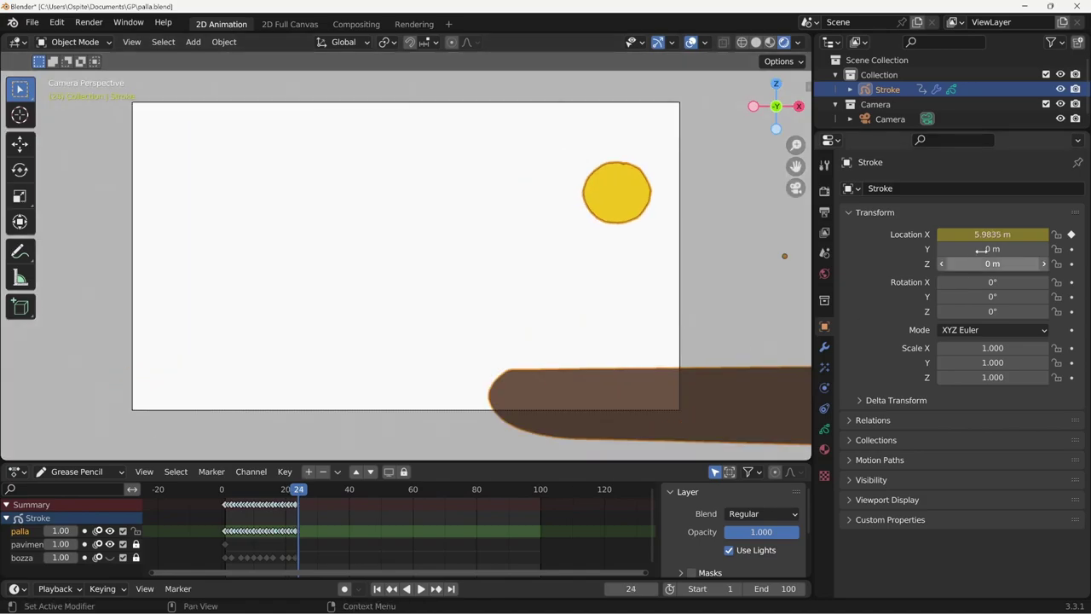
- Adjust the Stroke's Location X to 5.2835 m on frame 24 and re-key it
left_click_drag(981, 234, 765, 268)
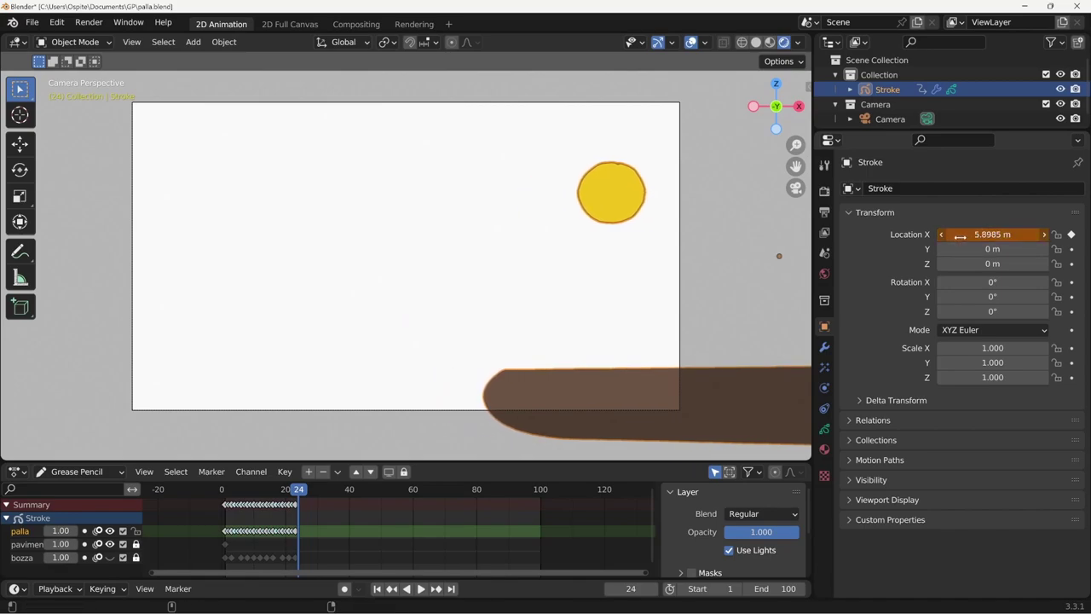
key("ctrl+z")
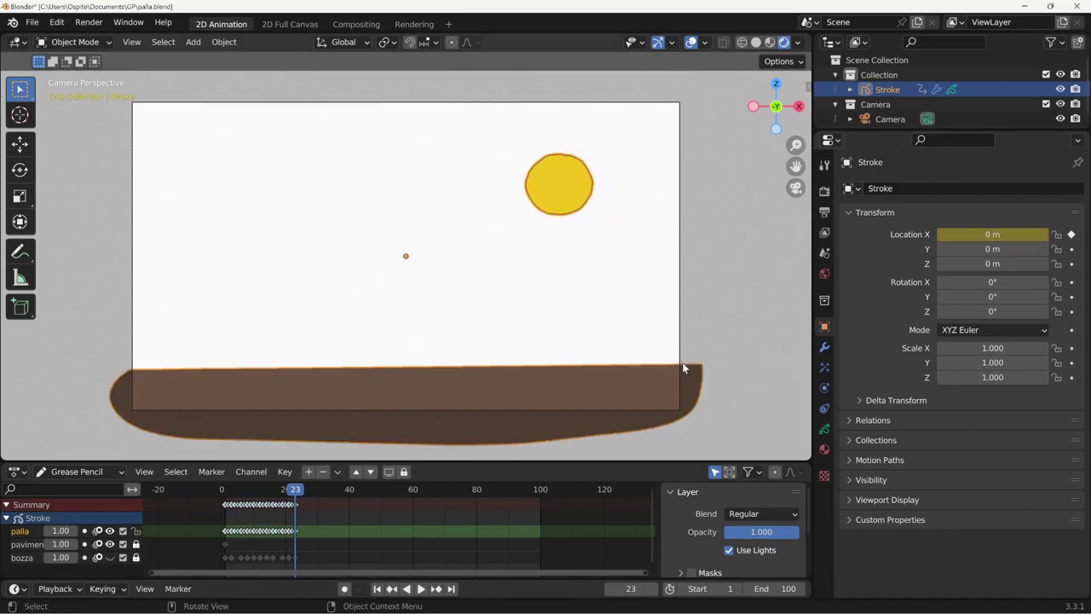
left_click_drag(981, 234, 823, 256)
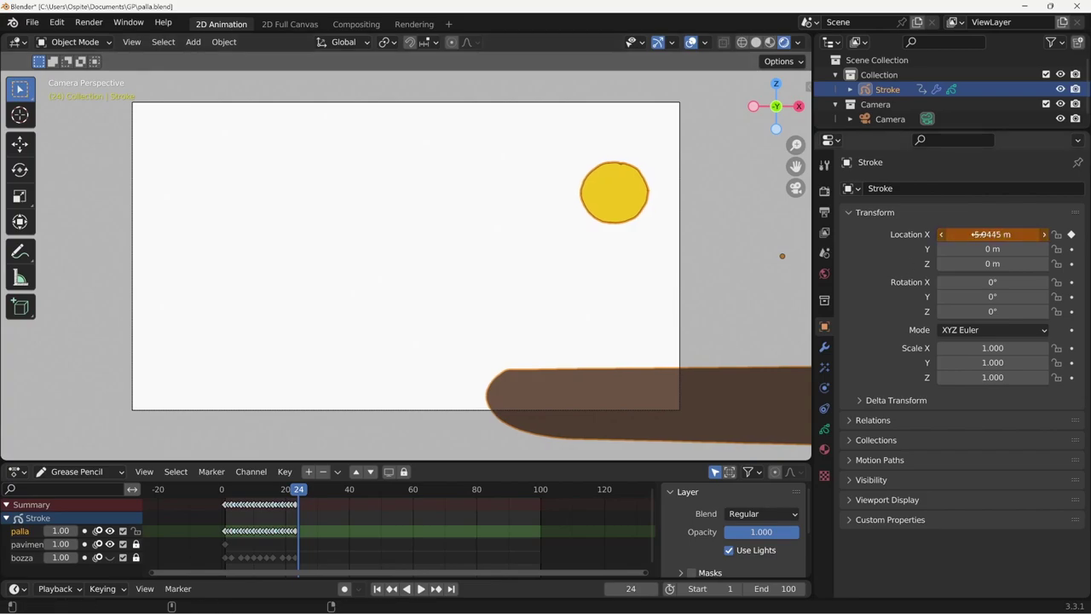
left_click(1072, 235)
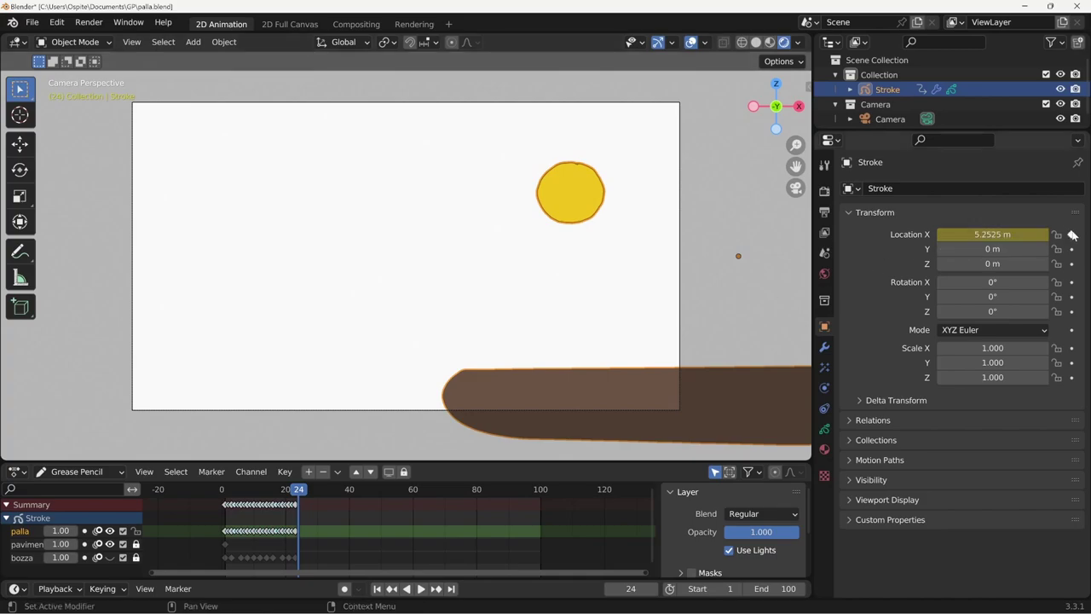
left_click_drag(1022, 236, 1003, 232)
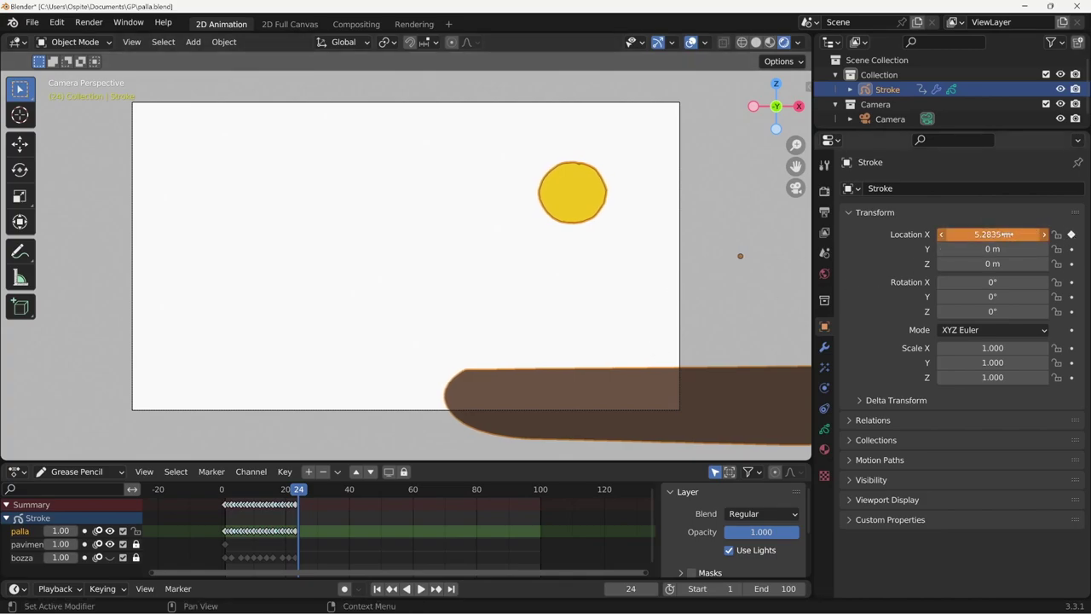
key("i")
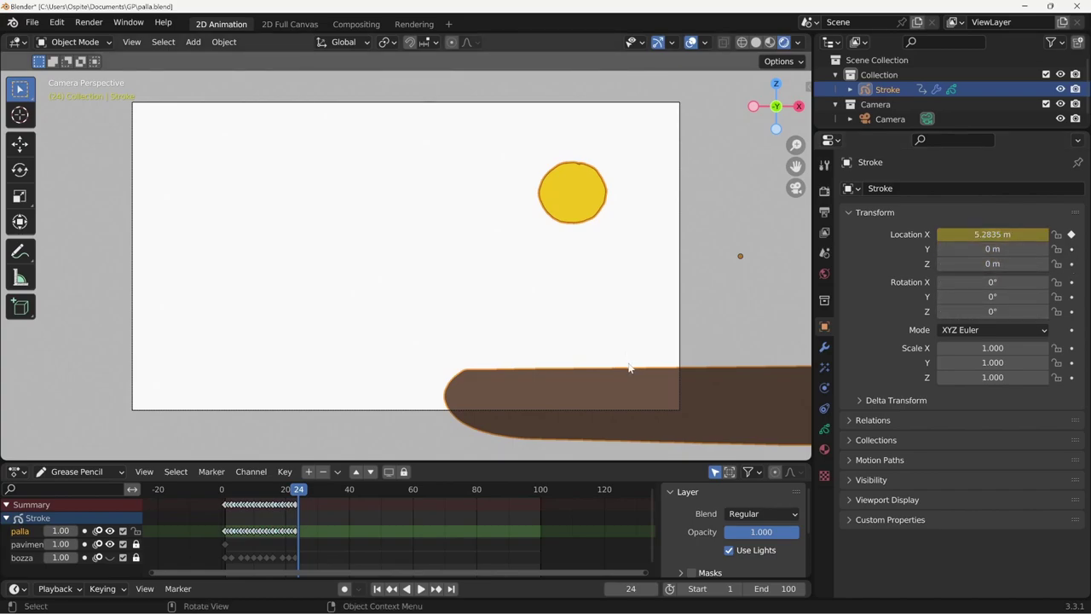
key("shift+Left")
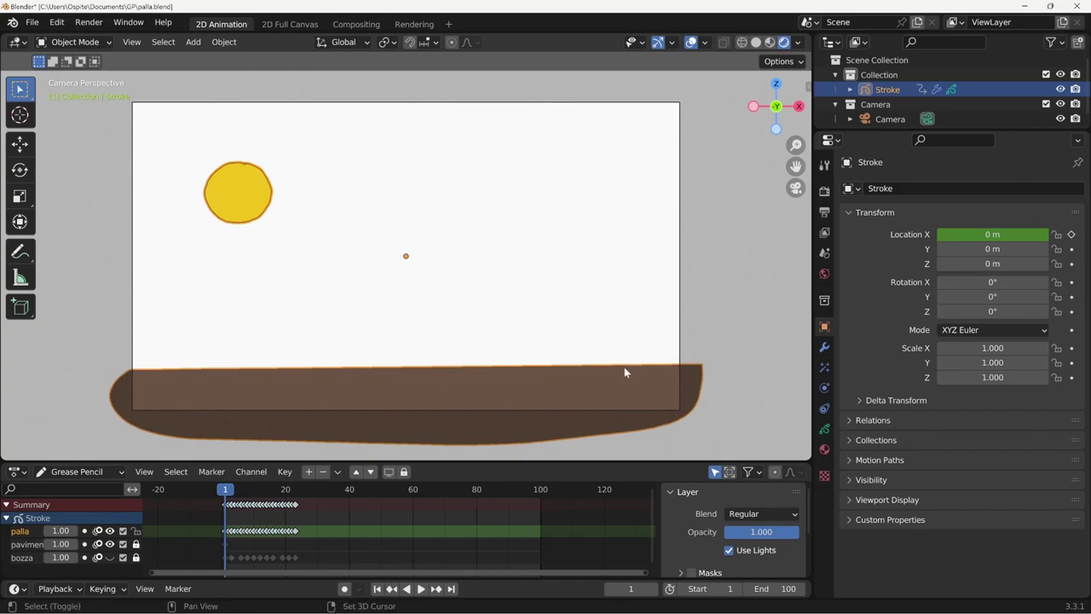
- Play the animation twice from frame 1, orbiting outside the camera, then go to frame 24
key("space")
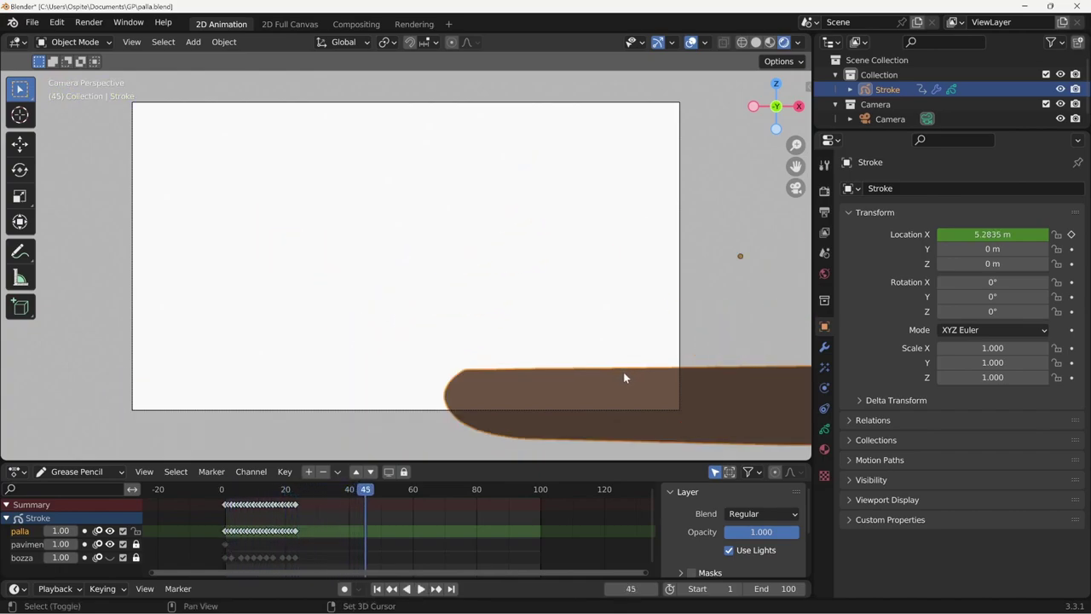
middle_click_drag(737, 367, 733, 380)
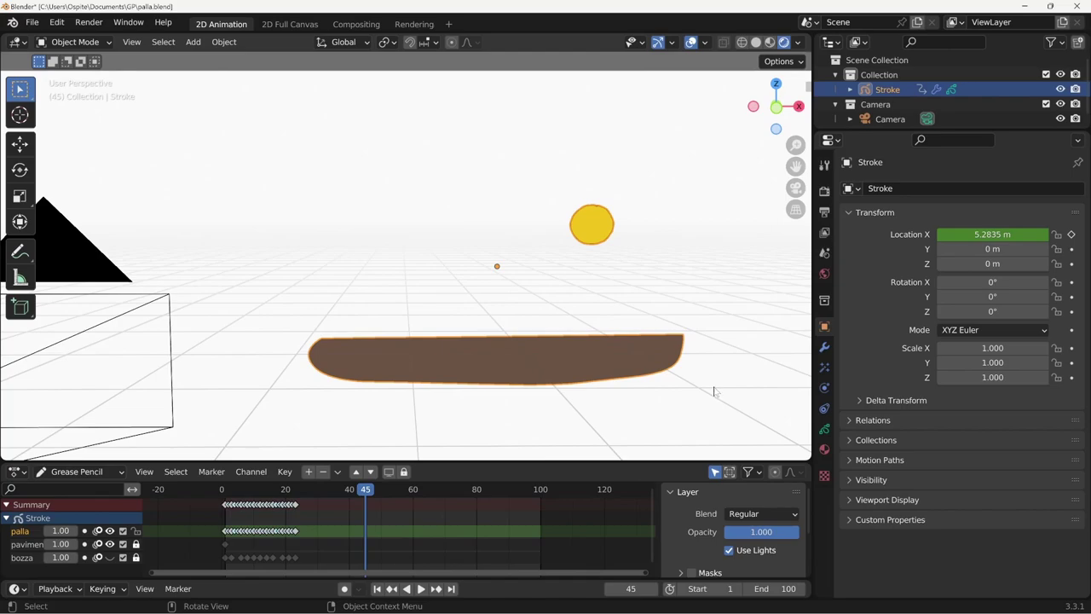
key("shift+Left")
key("space")
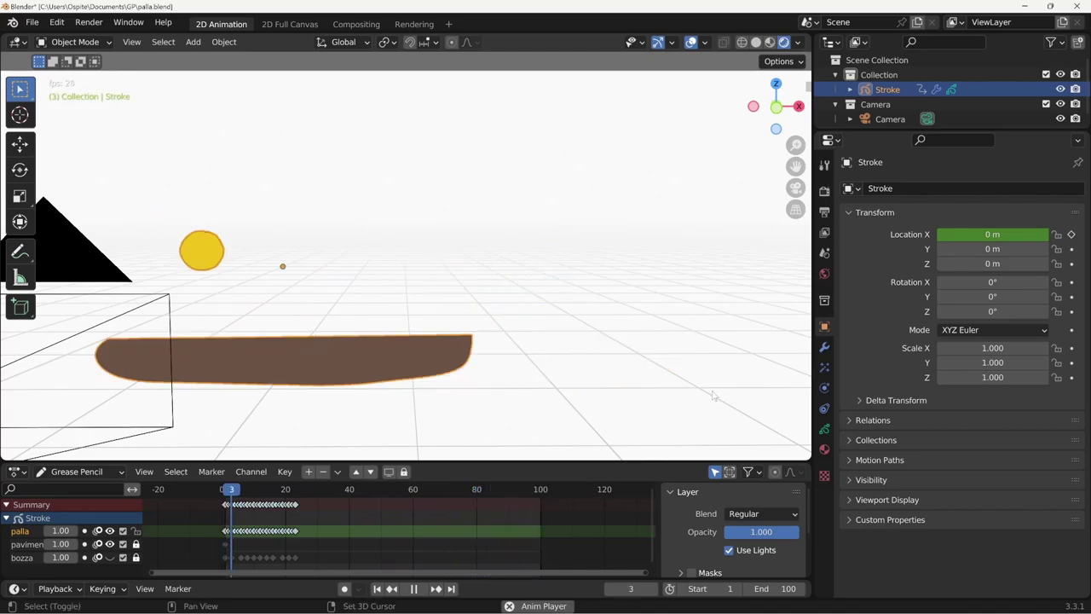
key("space")
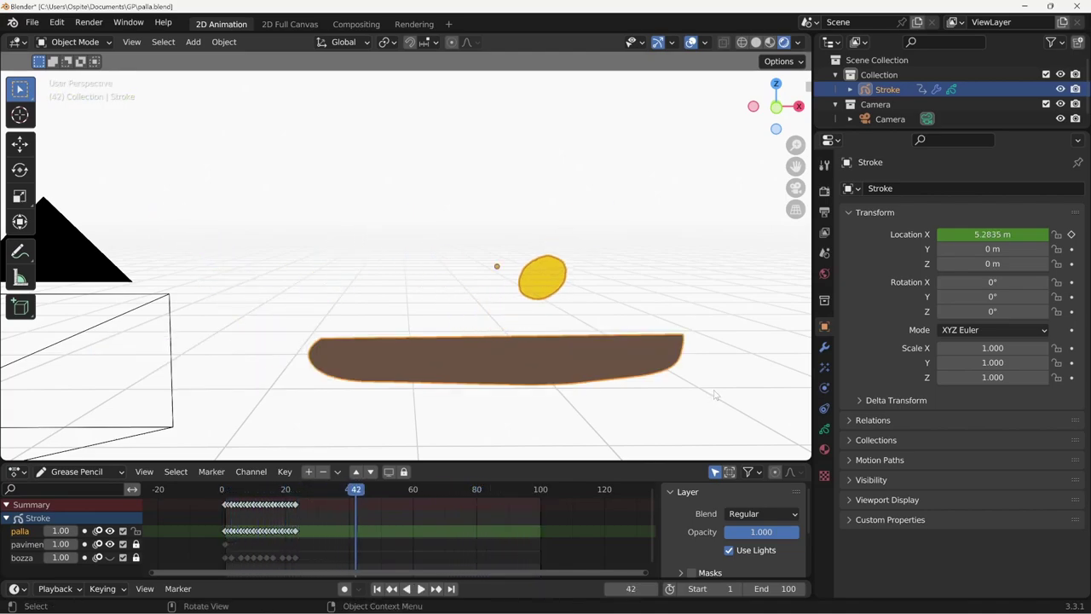
key("shift+Left")
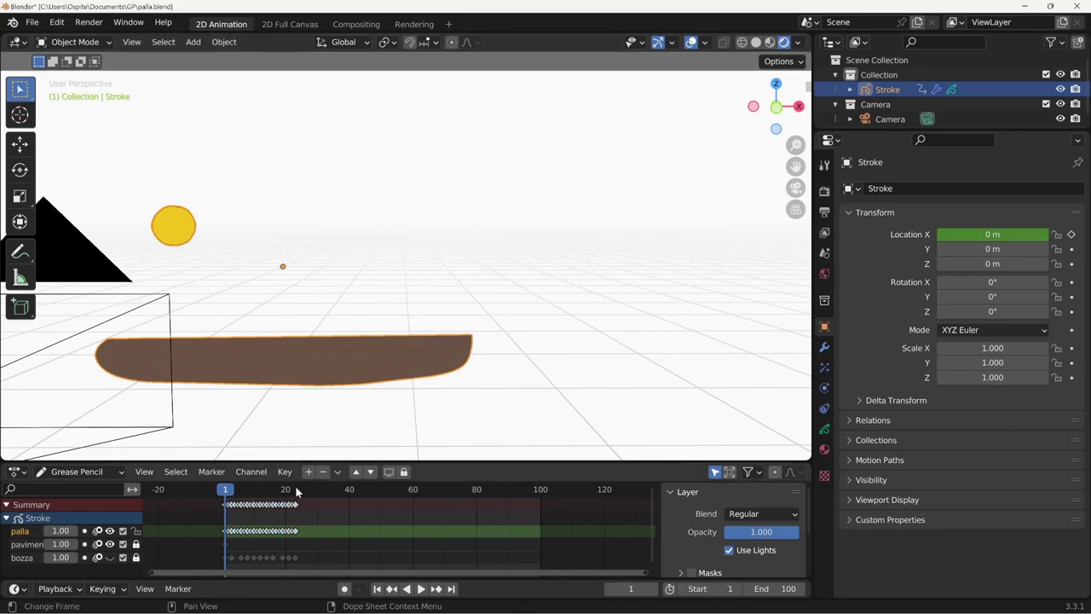
left_click(297, 488)
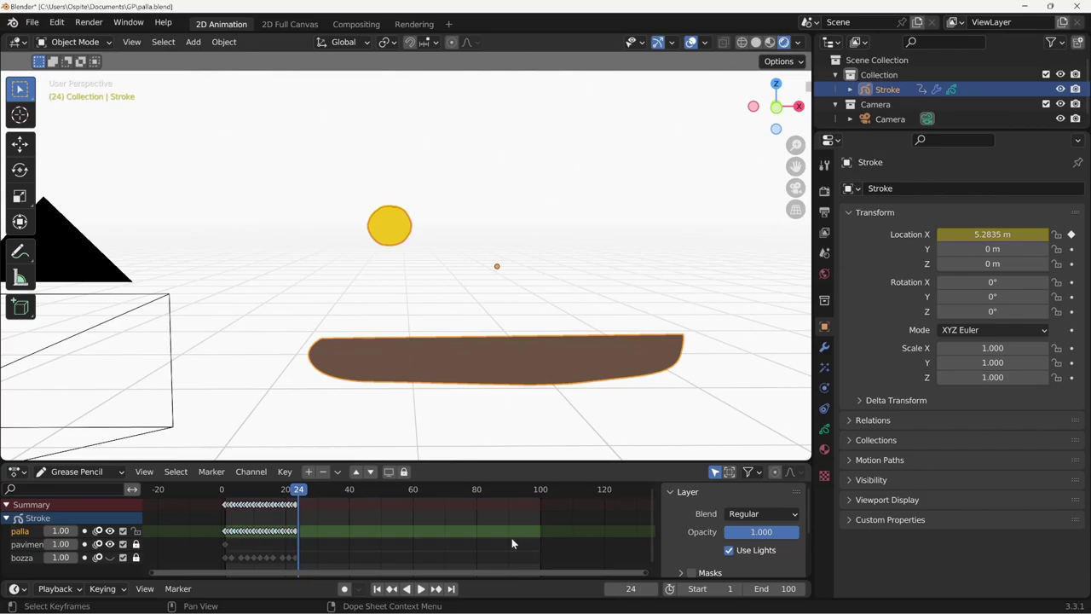
- Keyframe Location X at 5.2835 m on frame 47 to hold the Stroke there
left_click(633, 588)
type("48")
key("Return")
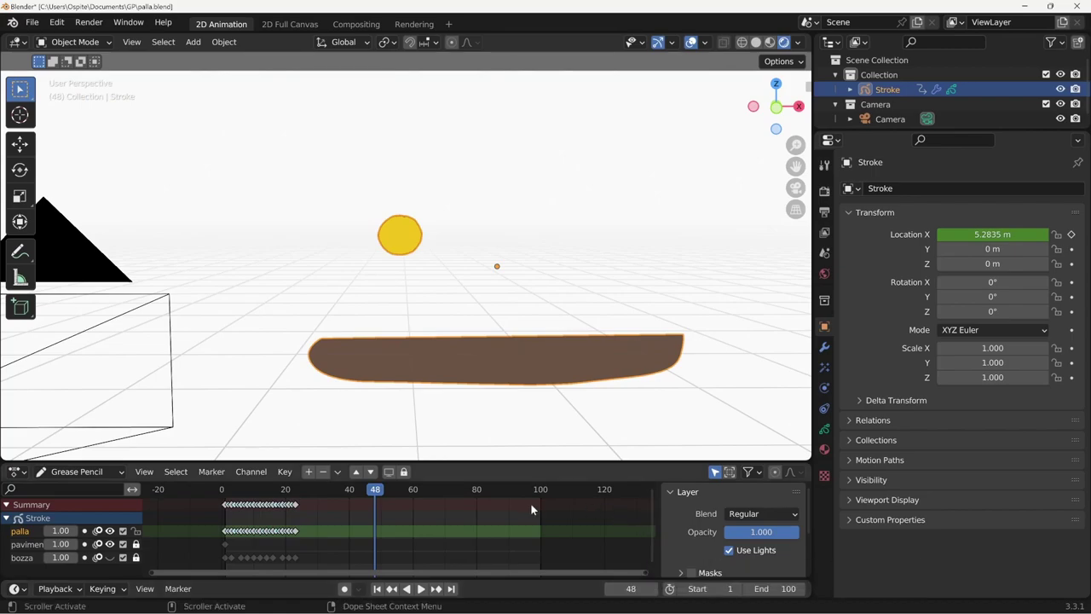
key("Left")
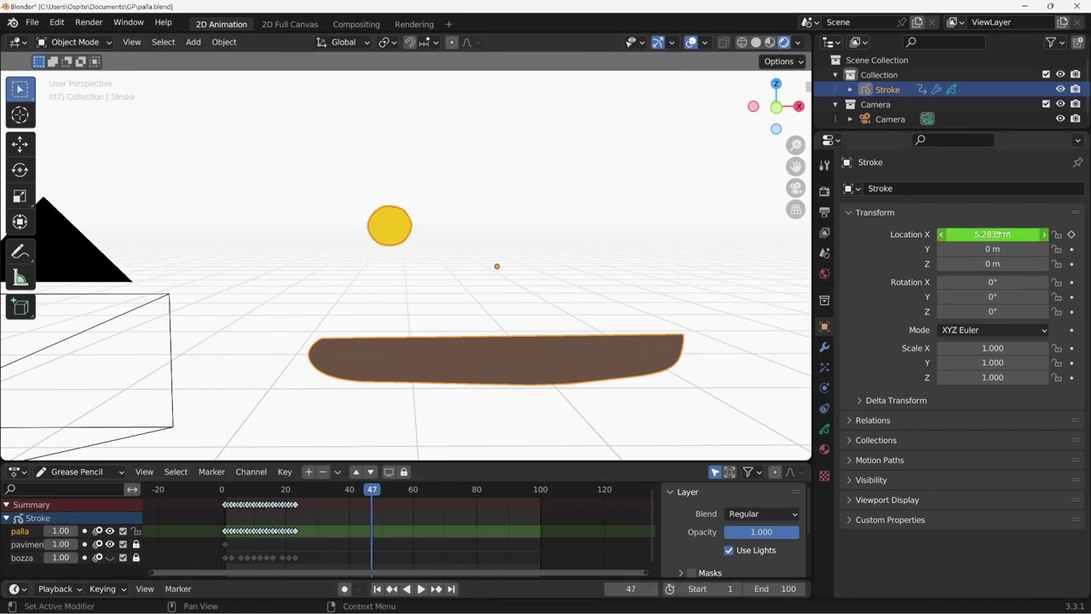
left_click(1072, 235)
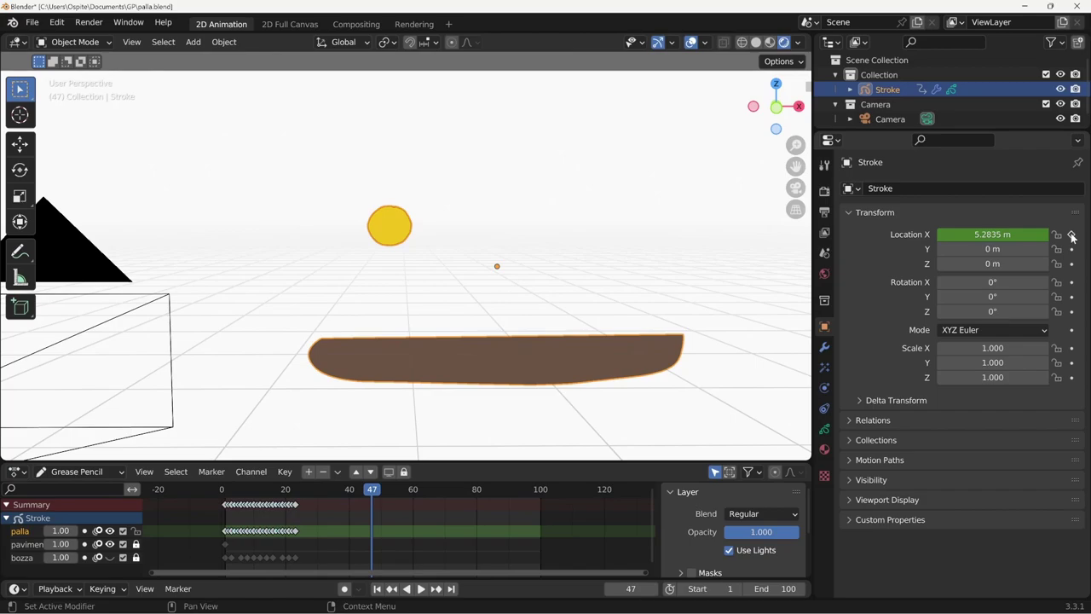
- On frame 48, double Location X with *2 to 10.567 m and keyframe it
key("Right")
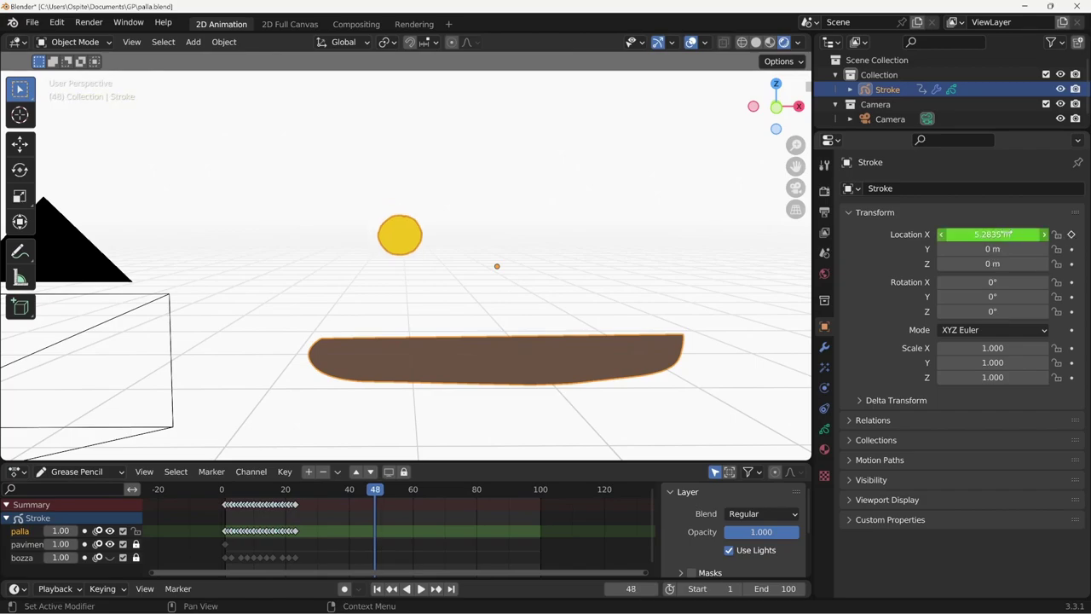
left_click(1013, 234)
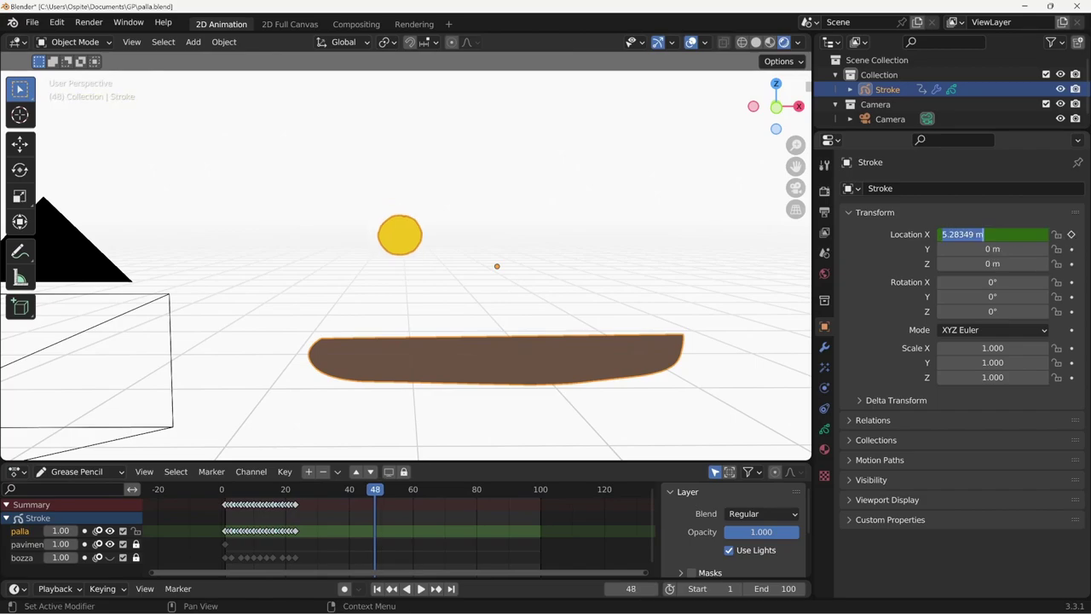
double_click(979, 234)
key("BackSpace")
type("*")
type("2")
key("Return")
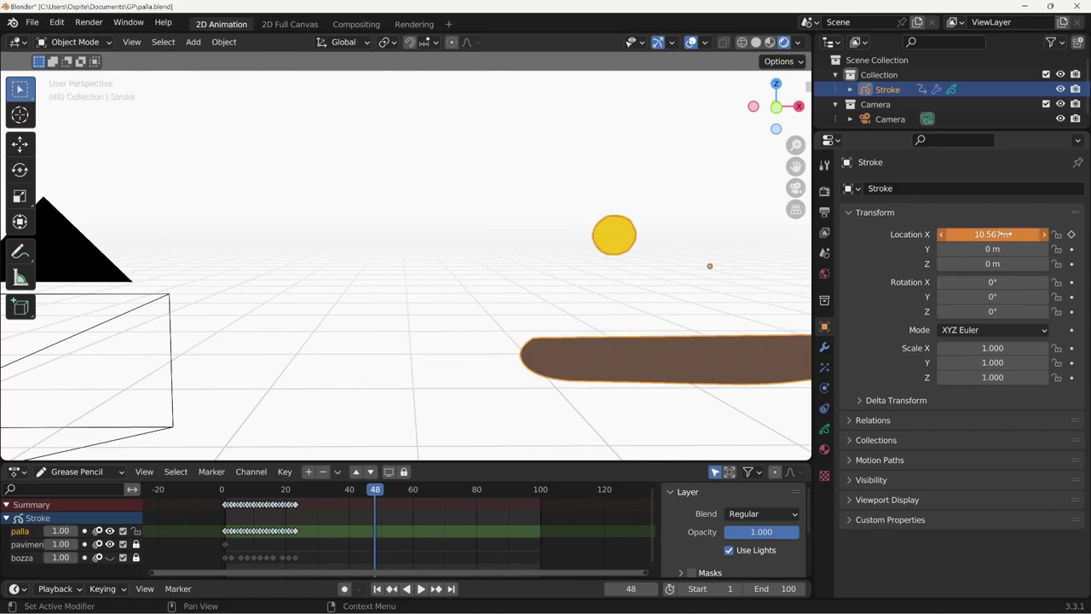
left_click(1071, 235)
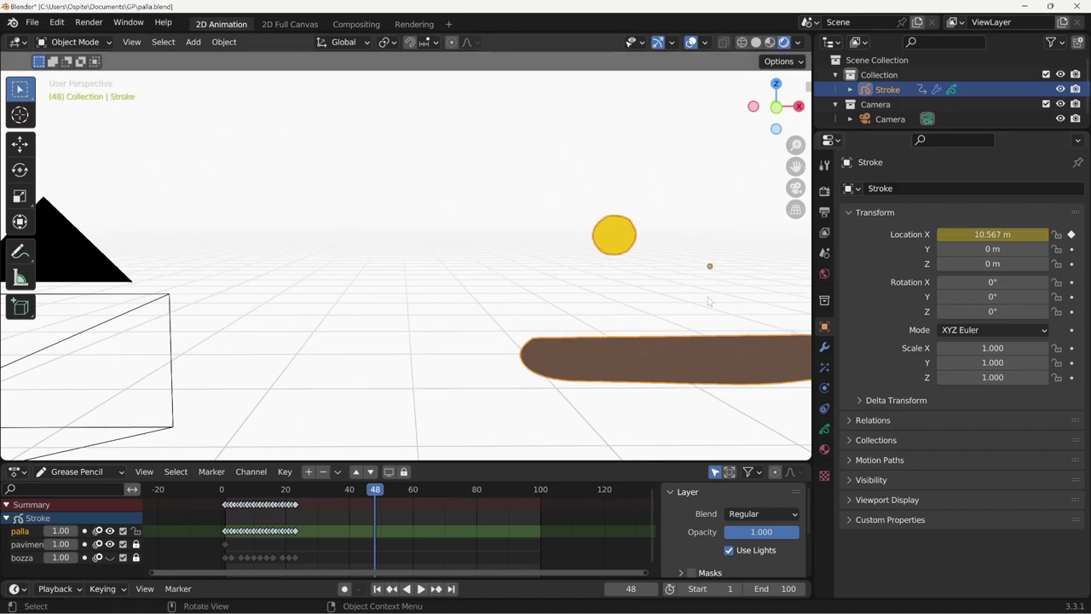
key("Left")
- Play the animation from the start, orbit out to view the scene, and save palla.blend
left_click(229, 490)
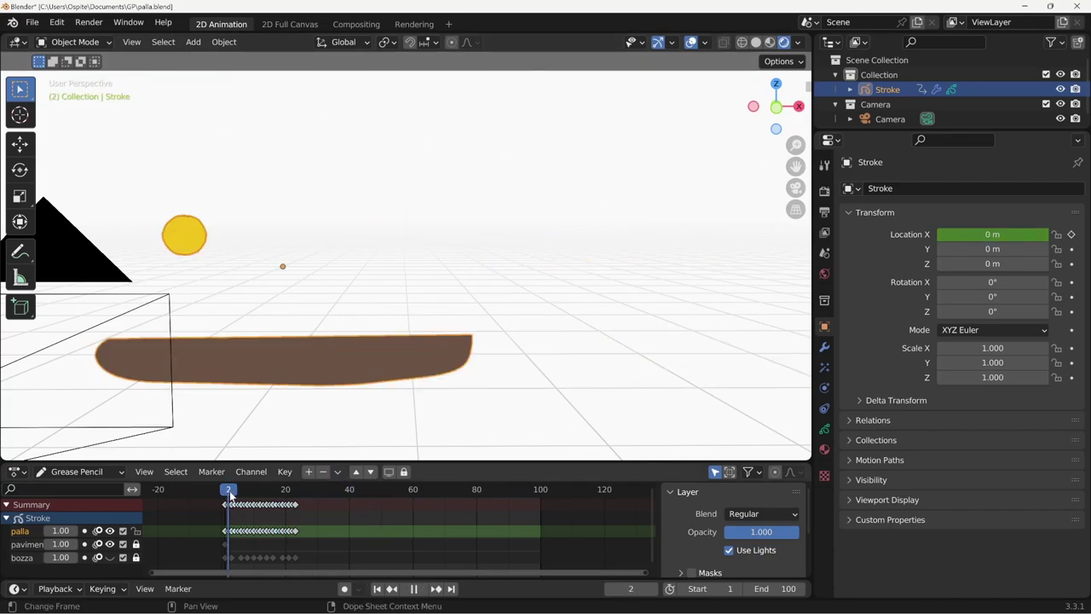
key("space")
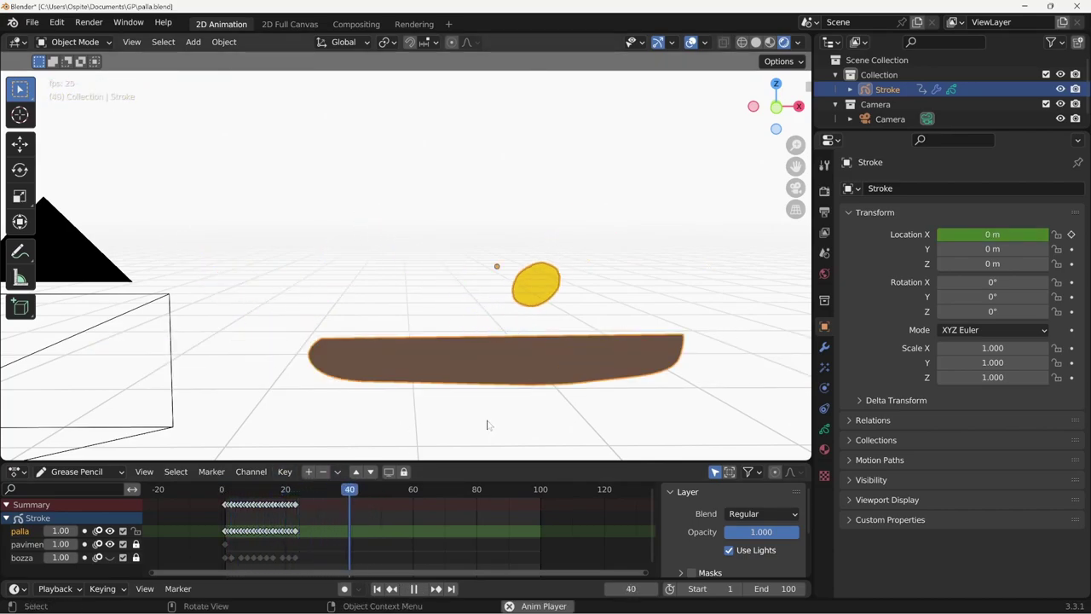
key("space")
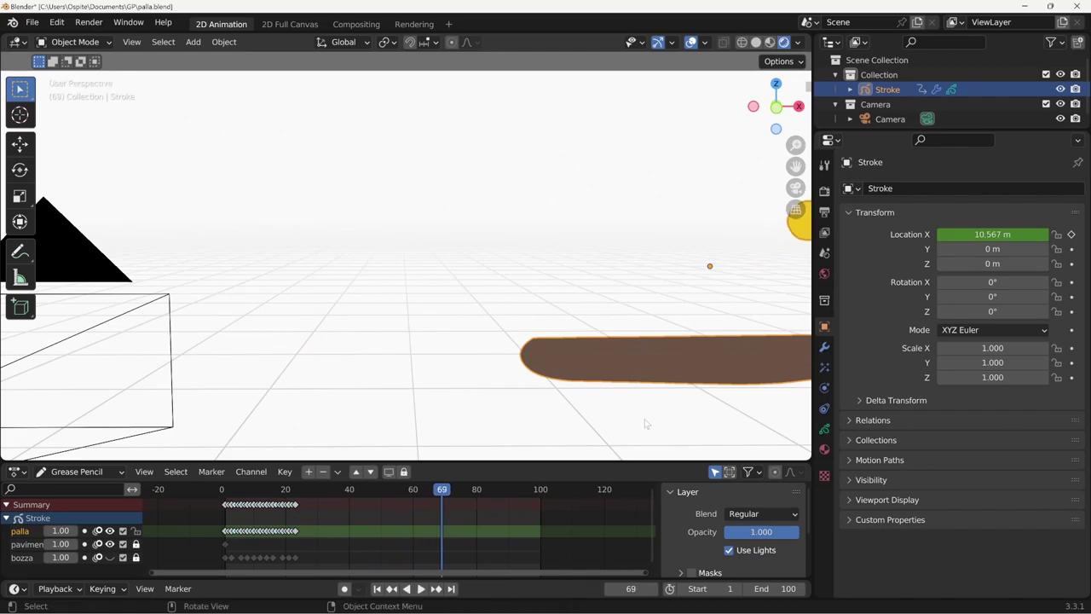
middle_click_drag(672, 348, 595, 405)
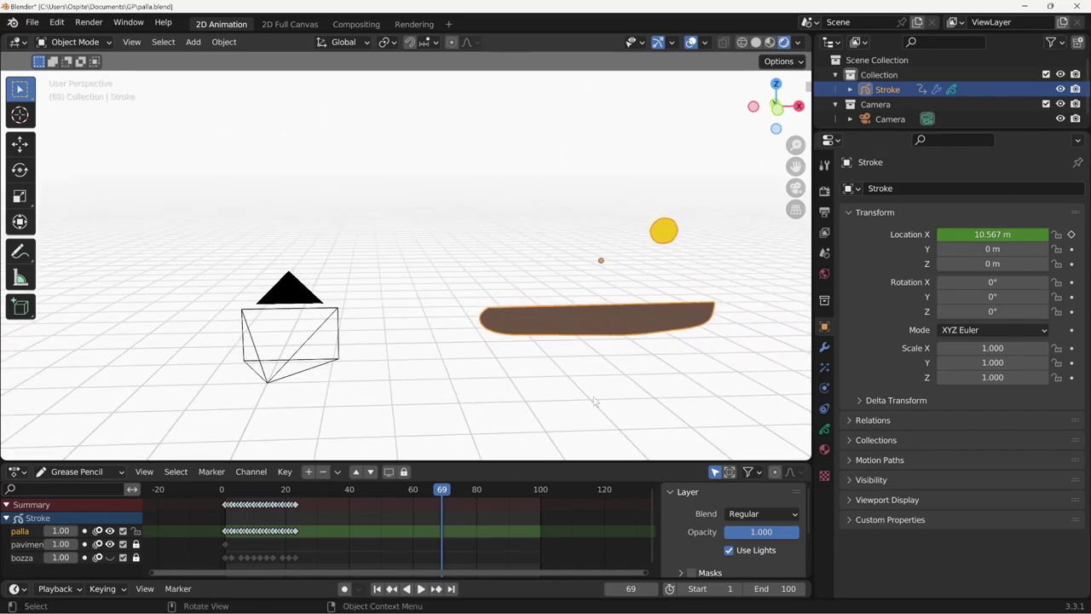
key("ctrl+s")
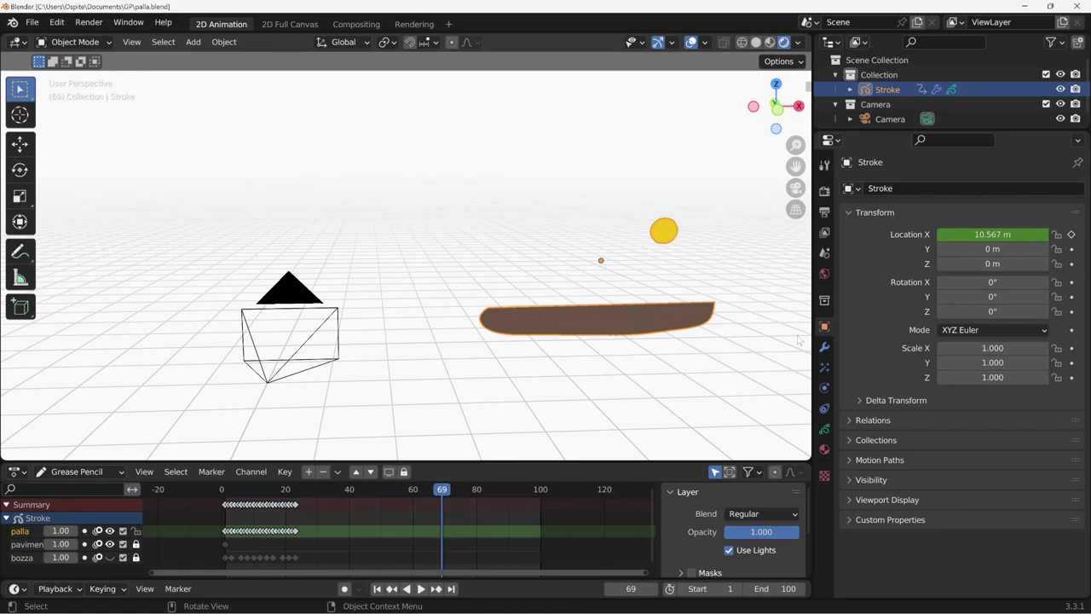
- Replay the animation from frame 1 to confirm the Stroke travels out to 10.567 m
key("shift+Left")
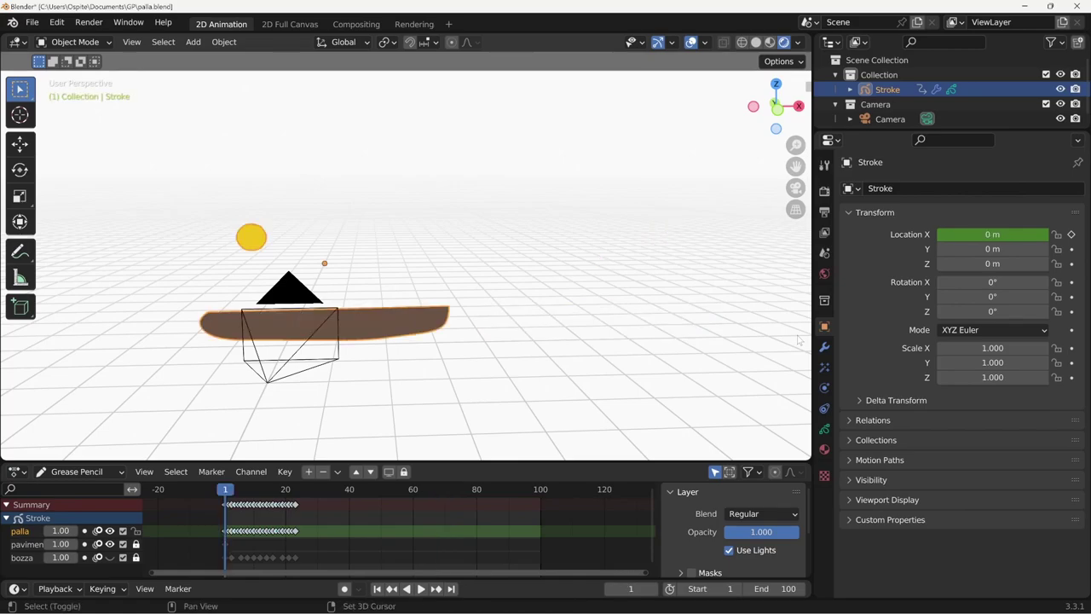
key("space")
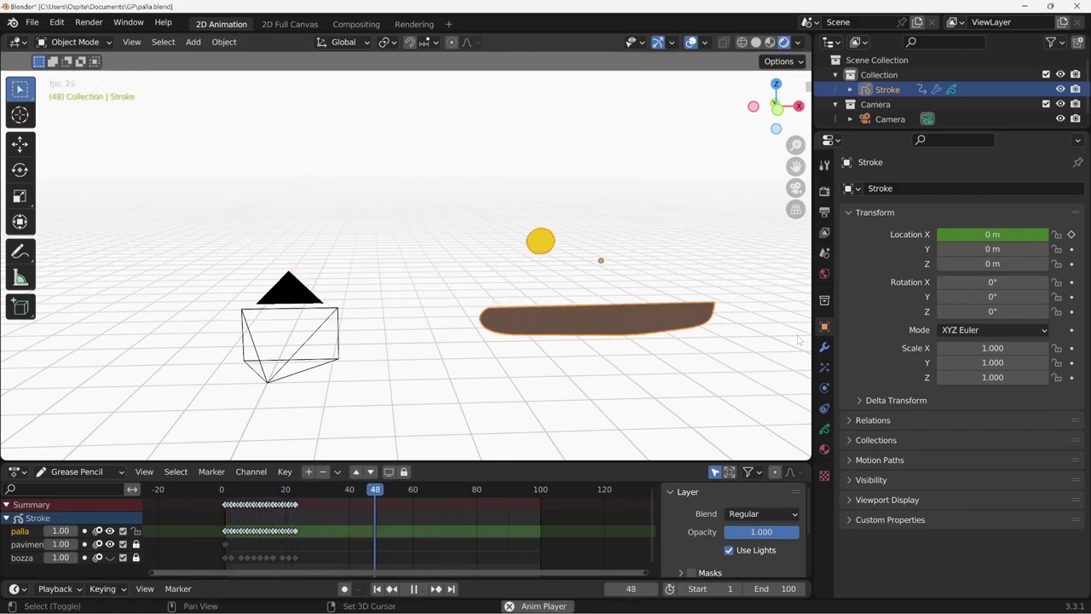
key("space")
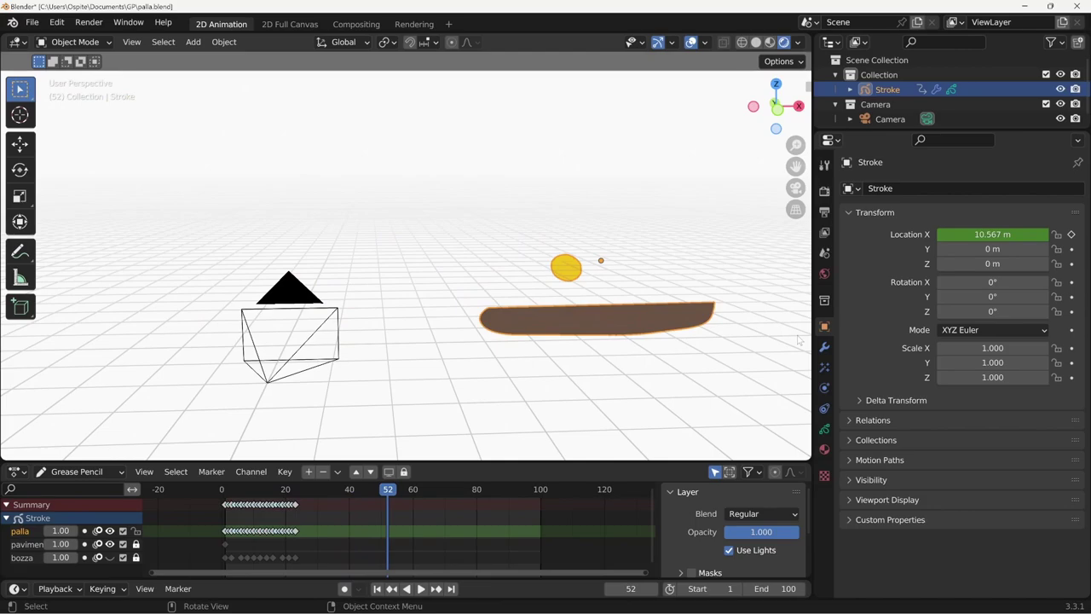